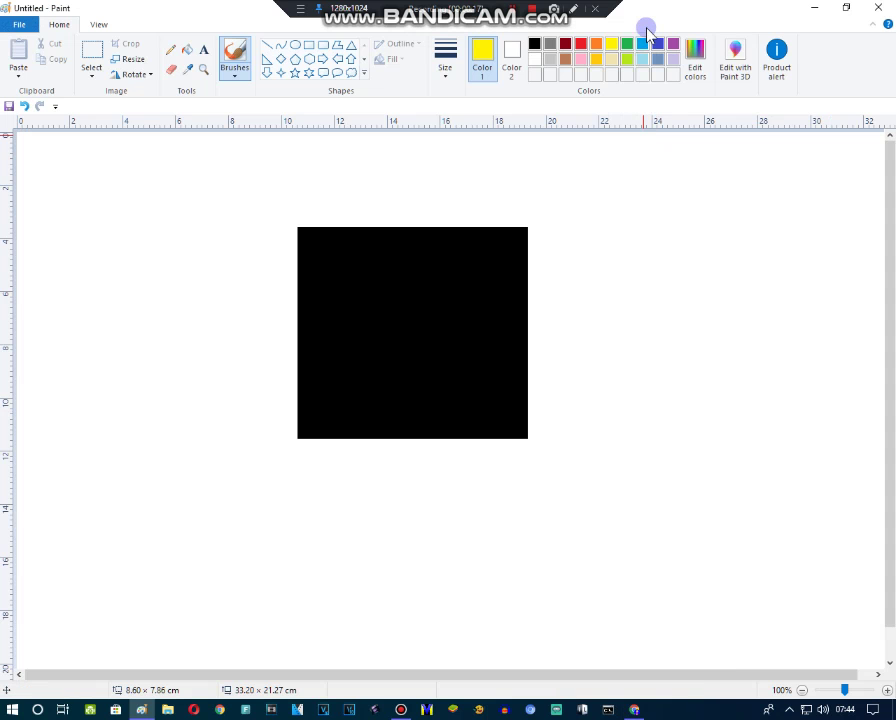
Step: Brush a purple nose in the middle of the black rectangle: a rounded outline with a short vertical line rising from it
left_click(671, 46)
mouse_move(634, 709)
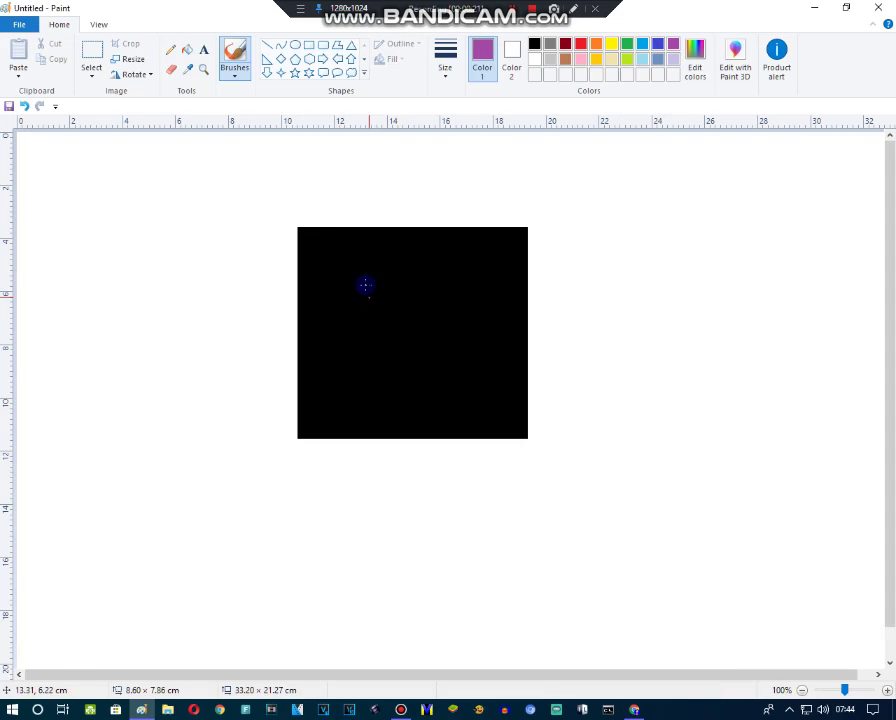
left_click(408, 300)
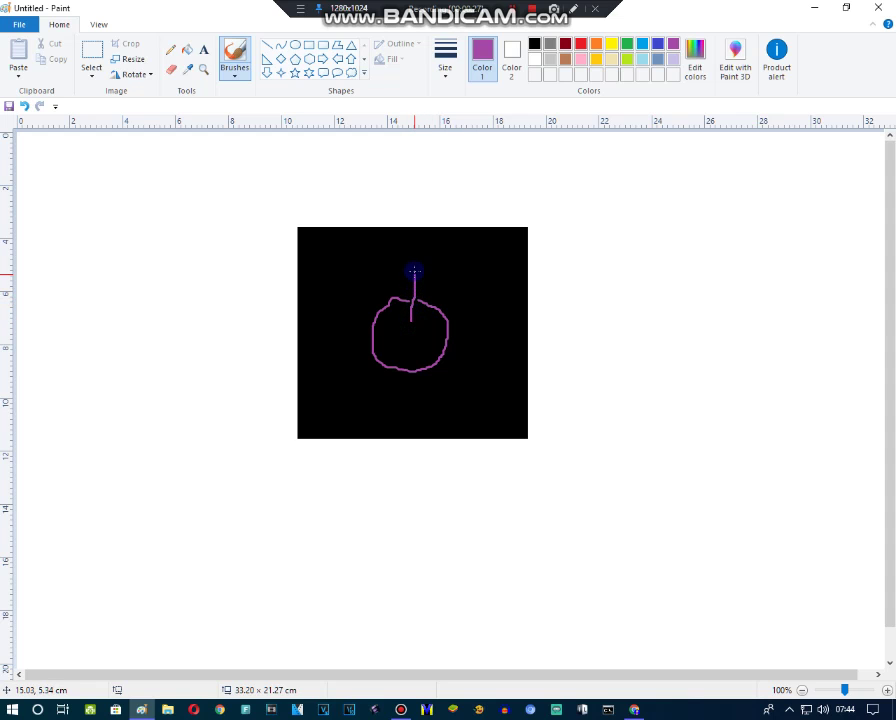
mouse_move(634, 709)
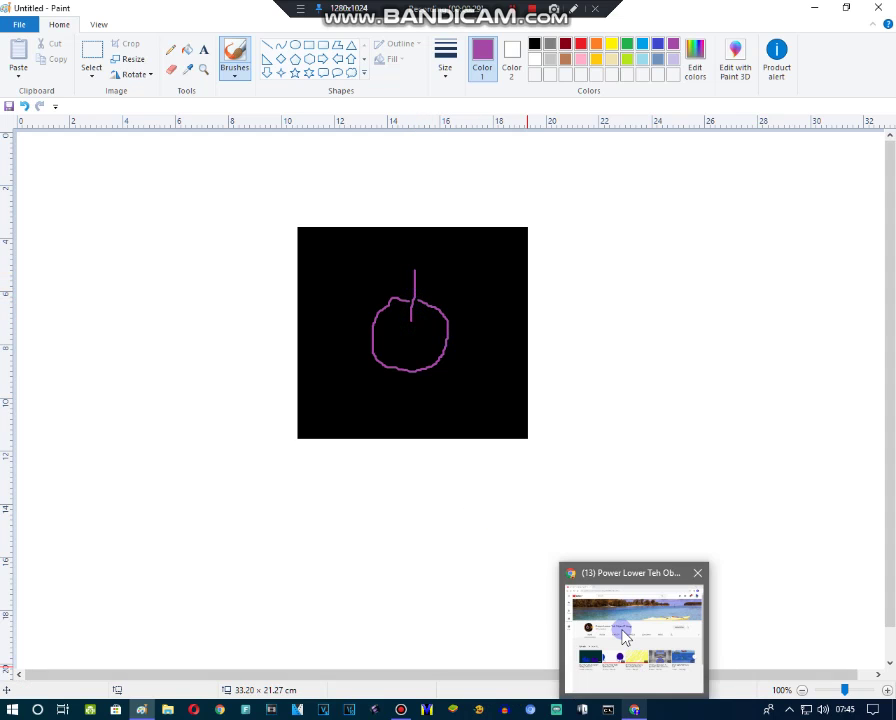
mouse_move(622, 636)
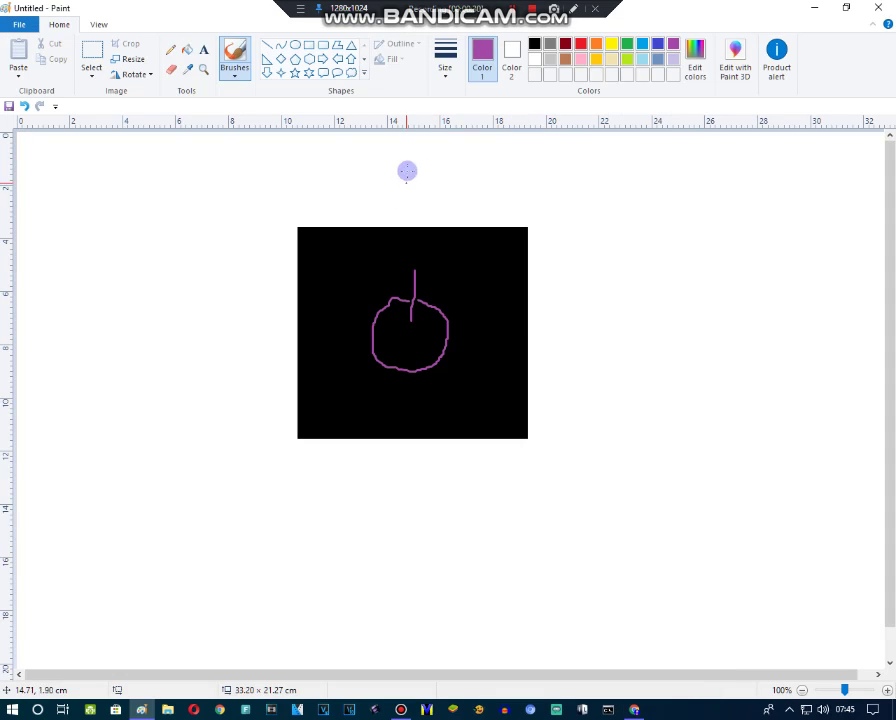
Step: Draw two grey circle outlines as eyes on either side of the purple line, the right one about 1.1 cm across
left_click(549, 44)
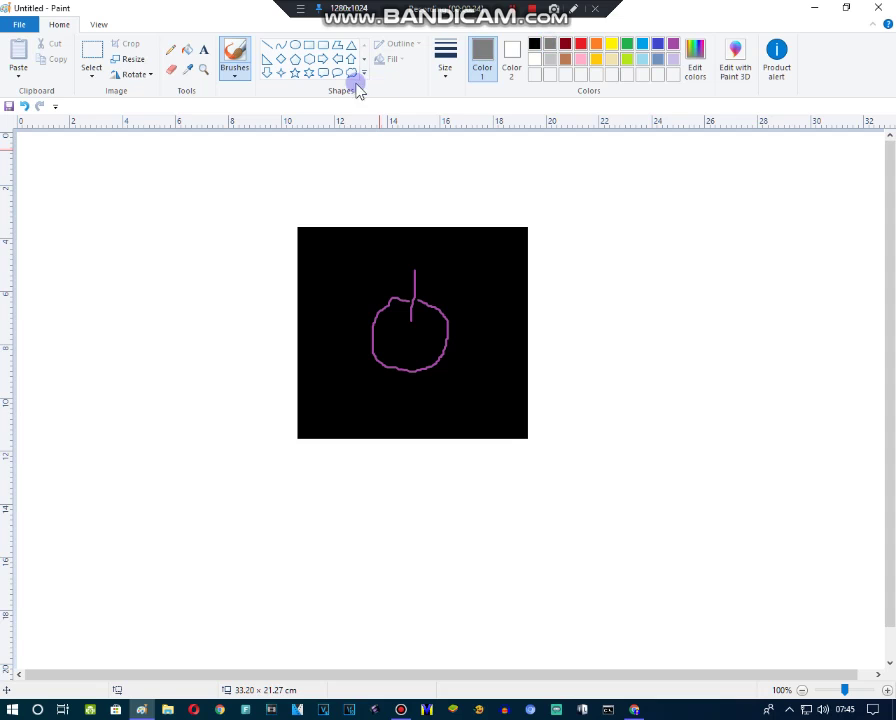
left_click(296, 46)
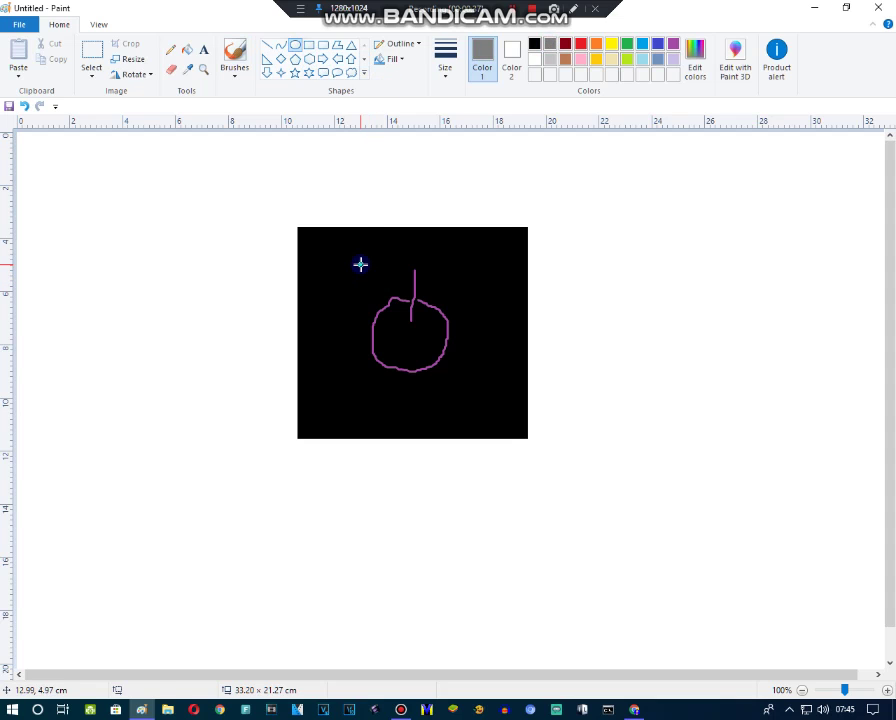
left_click_drag(360, 264, 452, 263)
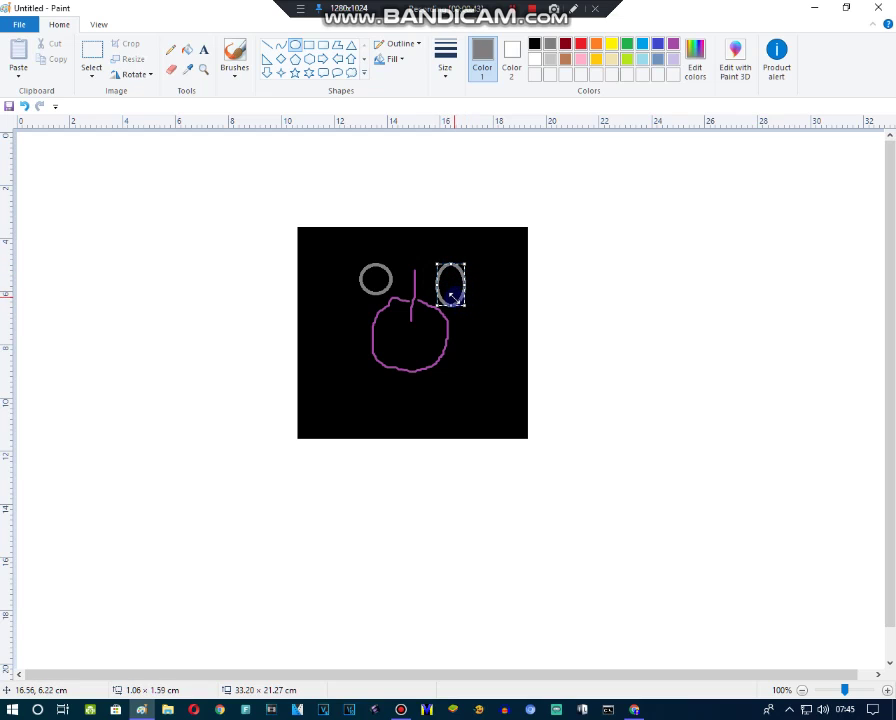
left_click_drag(447, 307, 448, 291)
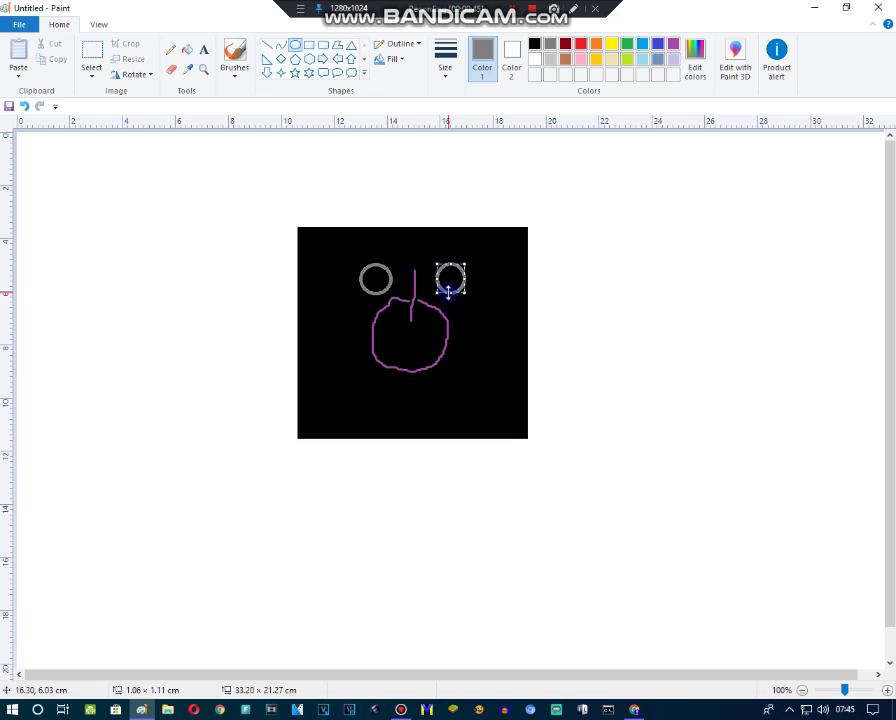
left_click(487, 316)
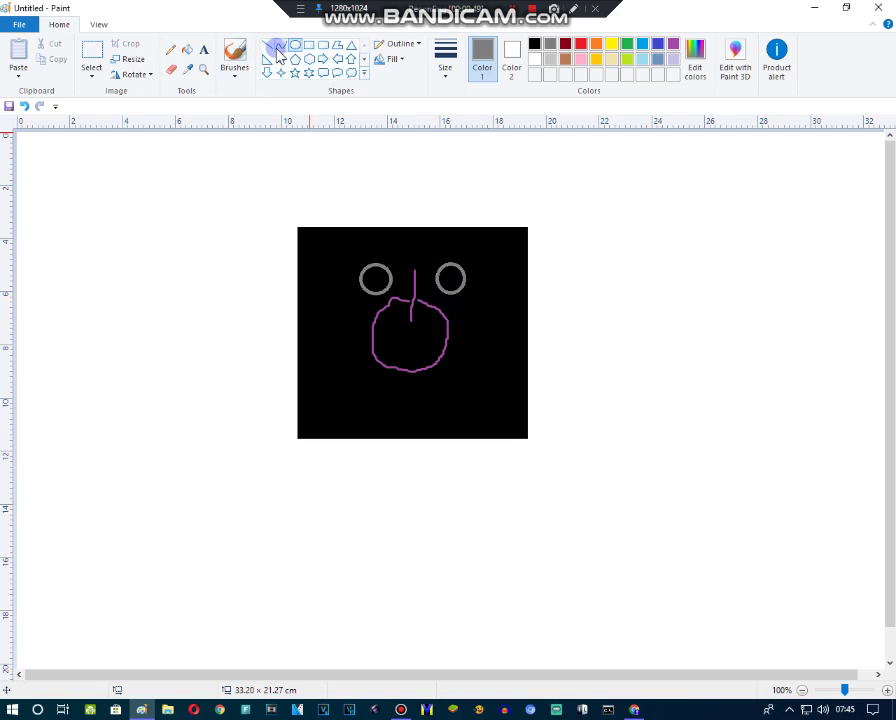
Step: Brush a grey curved mouth below the nose and a short grey eyebrow above each eye
left_click(235, 55)
left_click(534, 44)
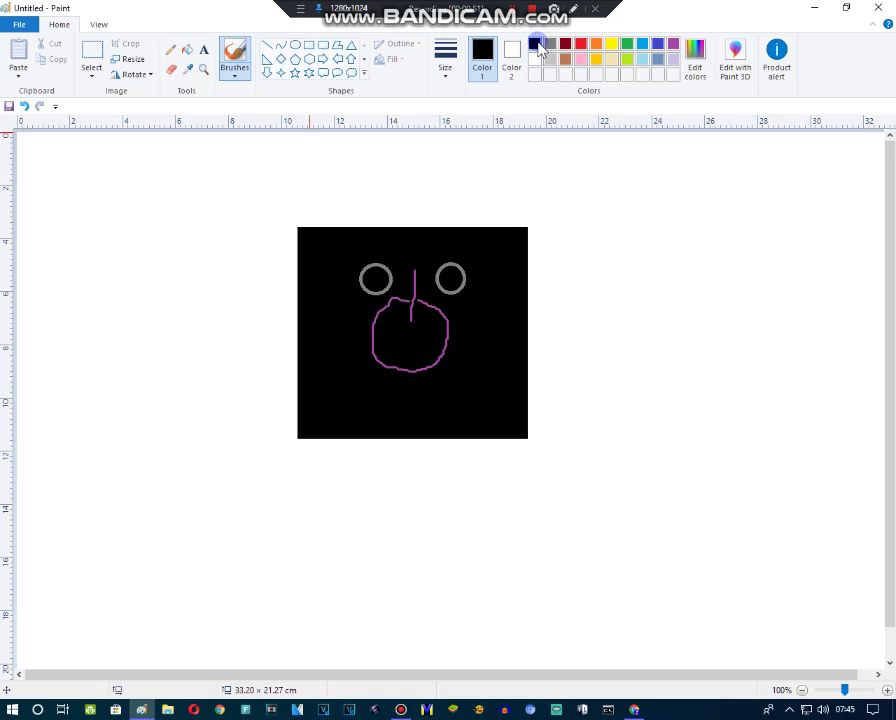
left_click(552, 46)
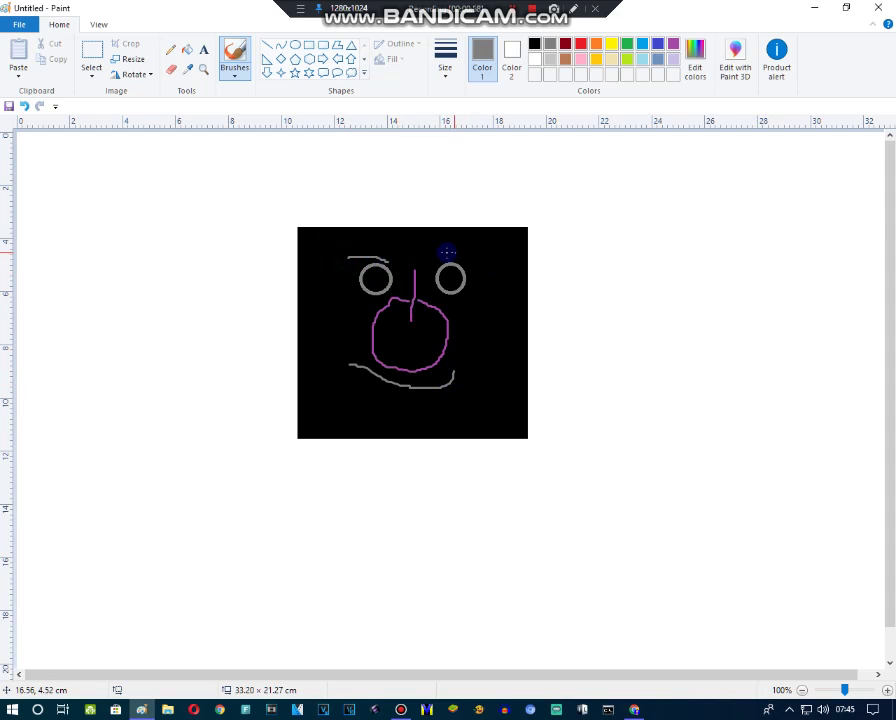
left_click_drag(439, 256, 478, 264)
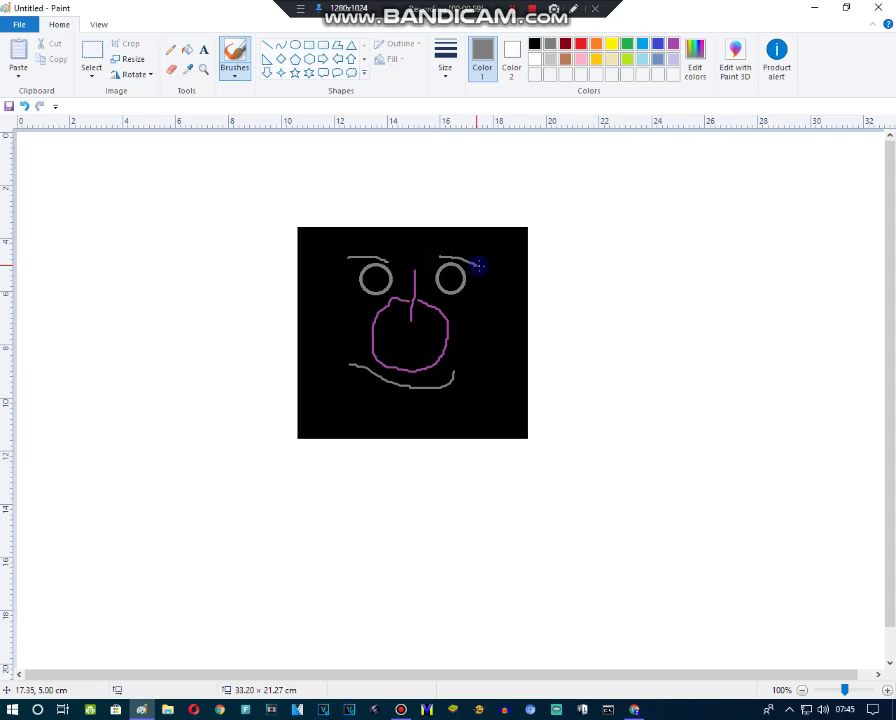
Step: Undo both grey eyebrows and brush orange ones above the eyes instead
left_click(22, 107)
left_click(596, 43)
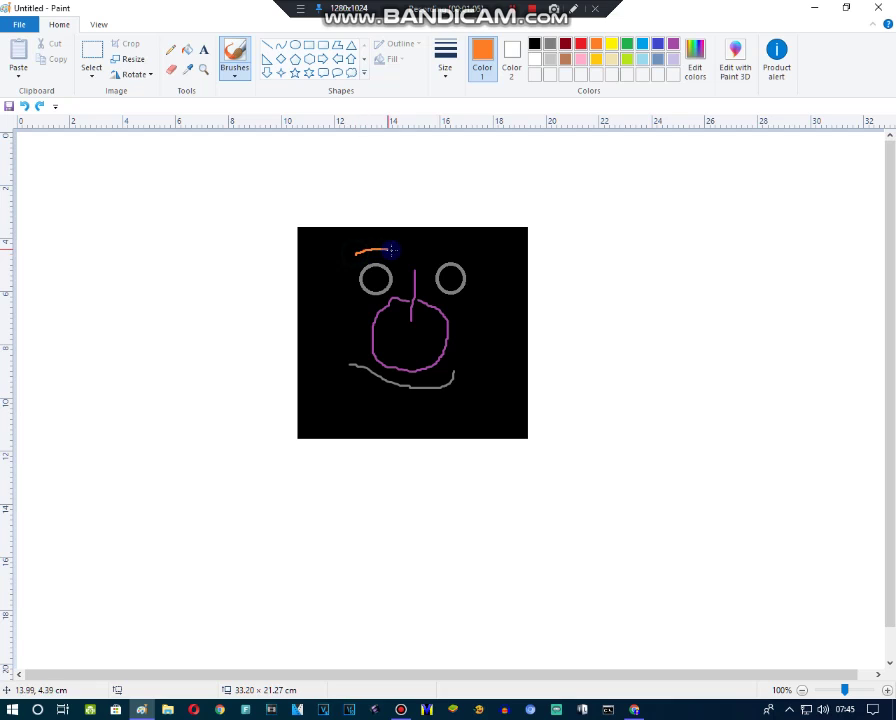
Step: Fill both eye circles with grey
left_click(187, 50)
left_click(550, 46)
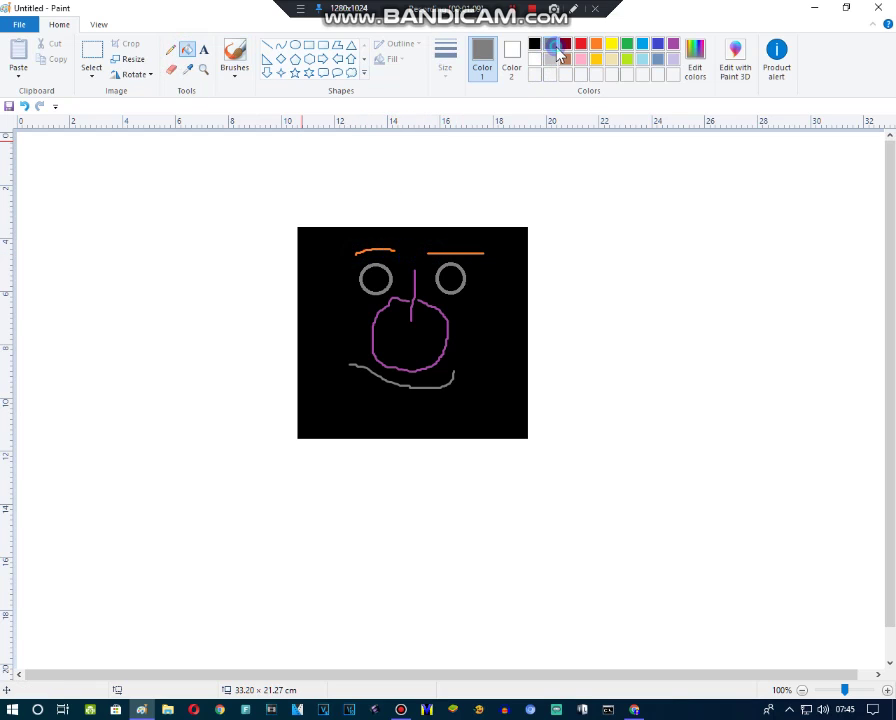
left_click(371, 285)
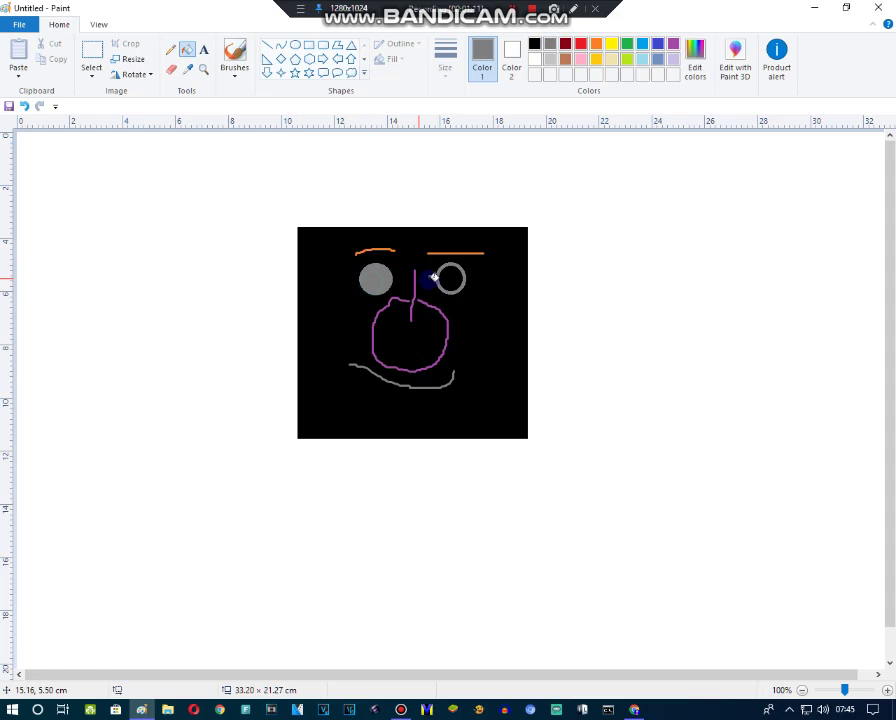
Step: Draw a white oval outline about 0.58 × 0.79 cm inside the left grey eye
left_click(534, 58)
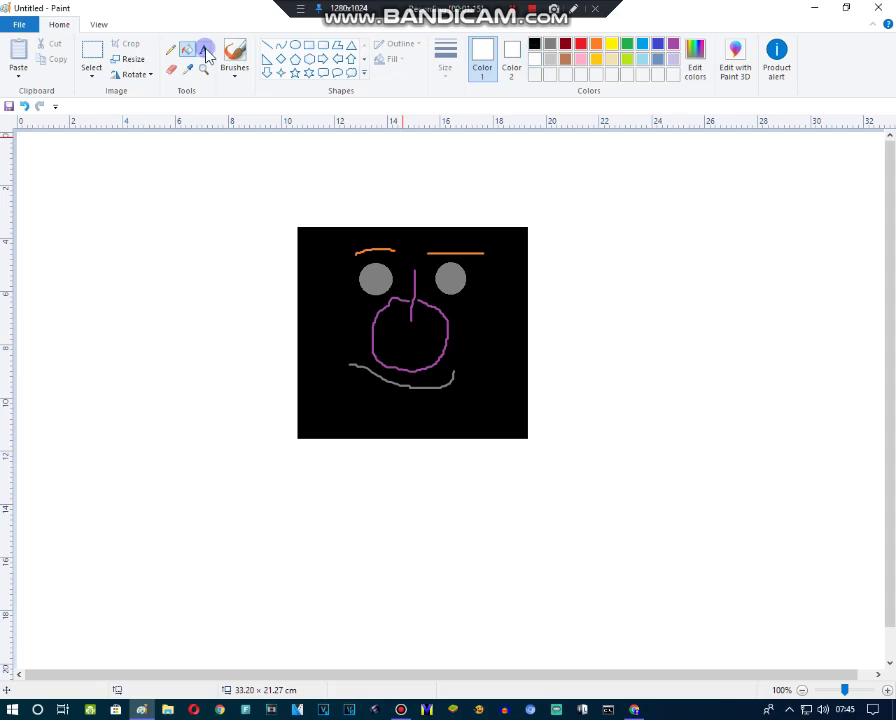
left_click(234, 55)
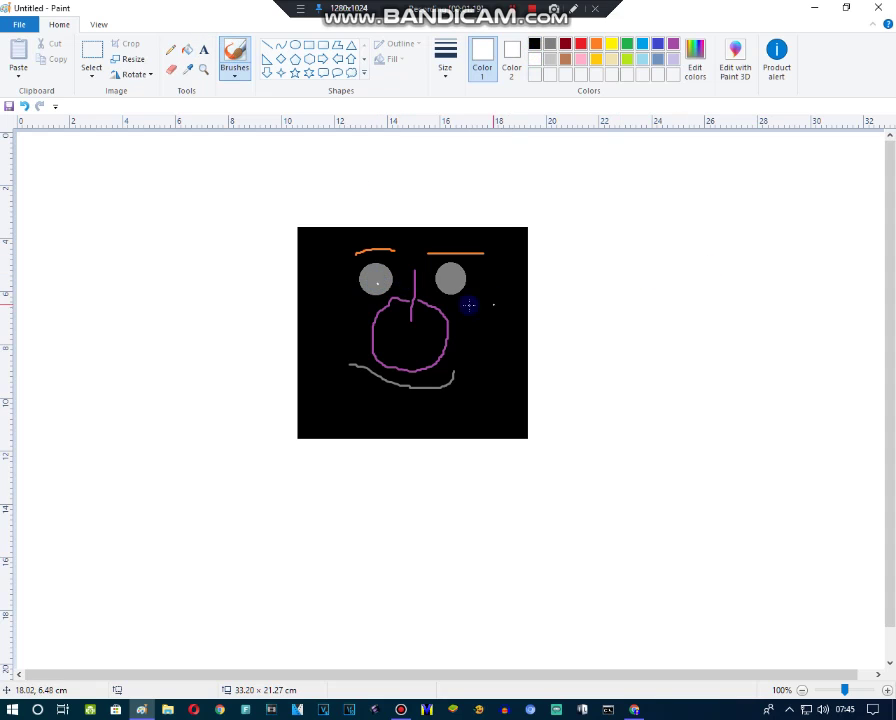
left_click(375, 272)
left_click(294, 45)
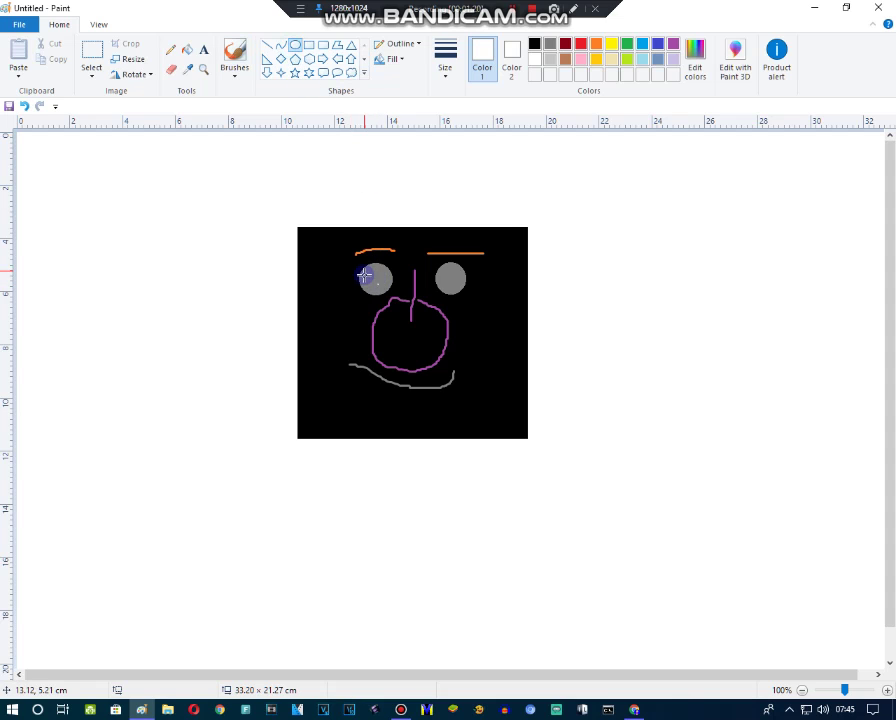
left_click_drag(369, 268, 384, 287)
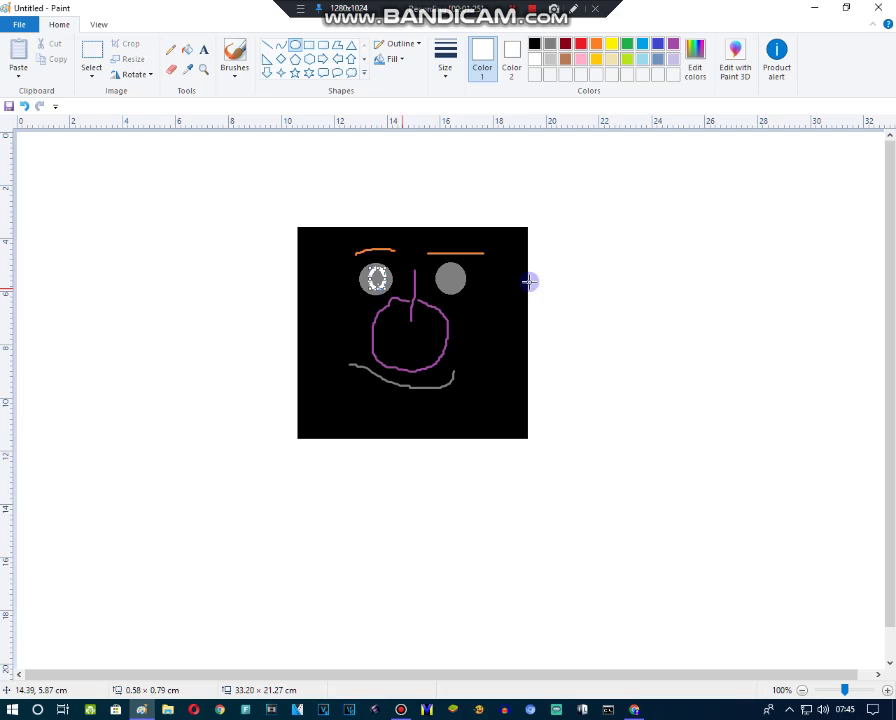
Step: Draw a white oval about 0.42 × 0.66 cm inside the right grey eye and fill both ovals with white
left_click_drag(447, 273, 456, 280)
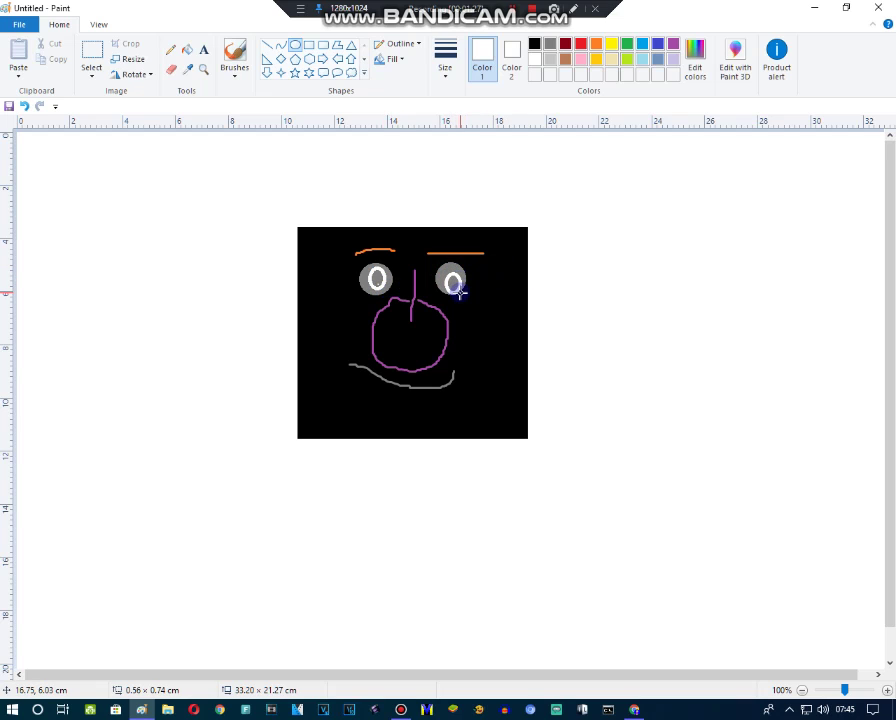
left_click(25, 106)
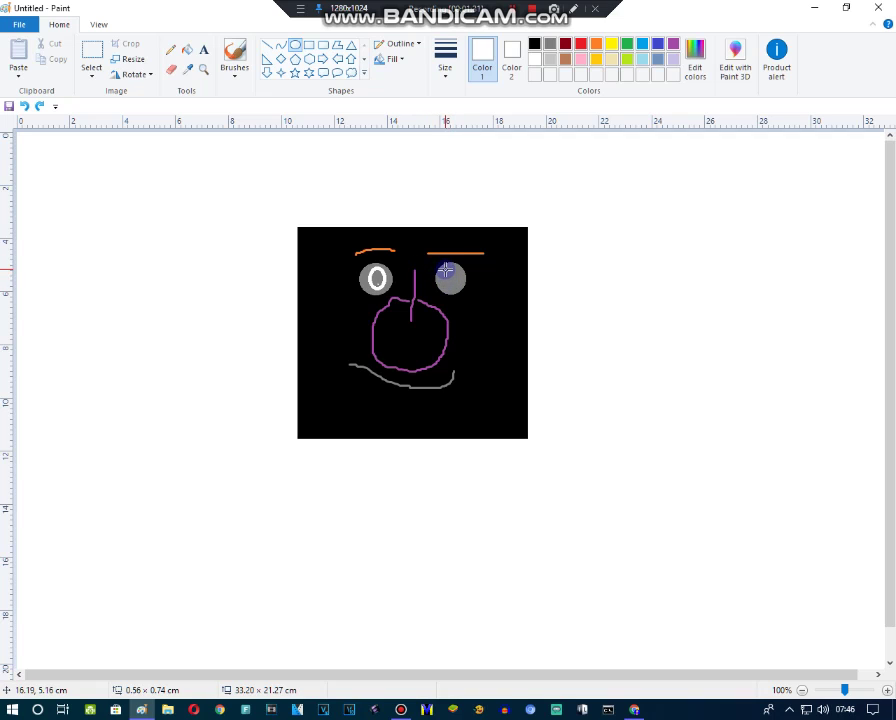
mouse_move(445, 270)
left_mouse_down()
mouse_move(458, 288)
mouse_move(452, 281)
left_mouse_up()
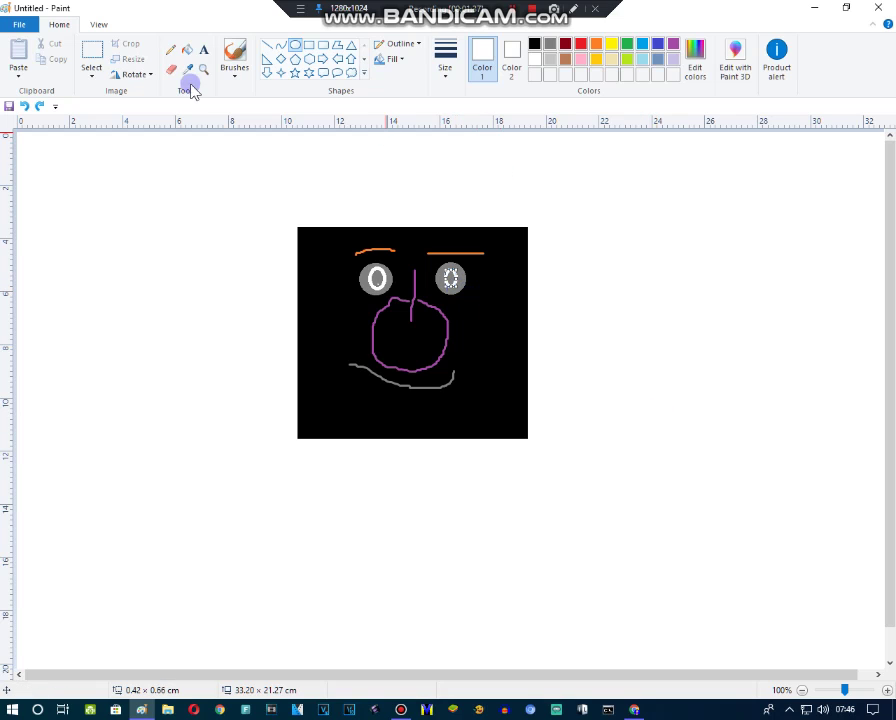
left_click(376, 278)
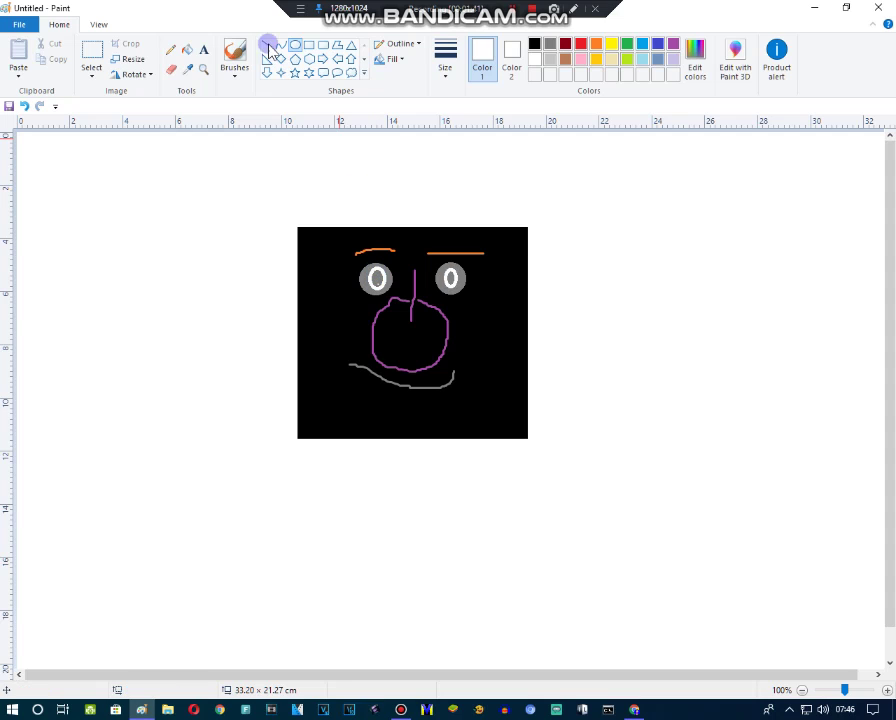
left_click(187, 49)
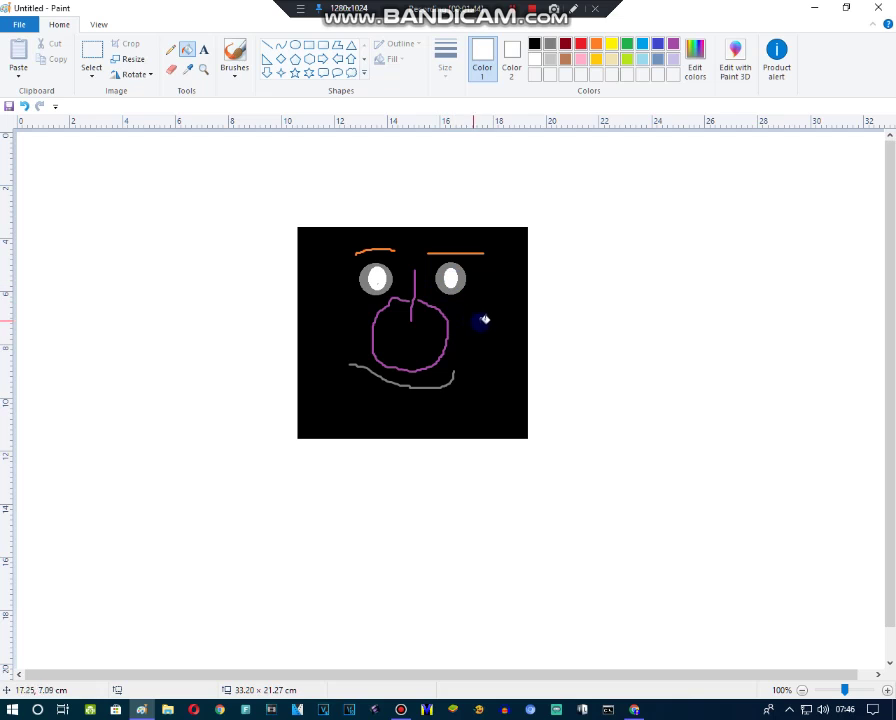
Step: Draw a black oval pupil outline low inside each white oval, the right one about 0.45 × 0.26 cm
left_click(534, 45)
left_click(234, 60)
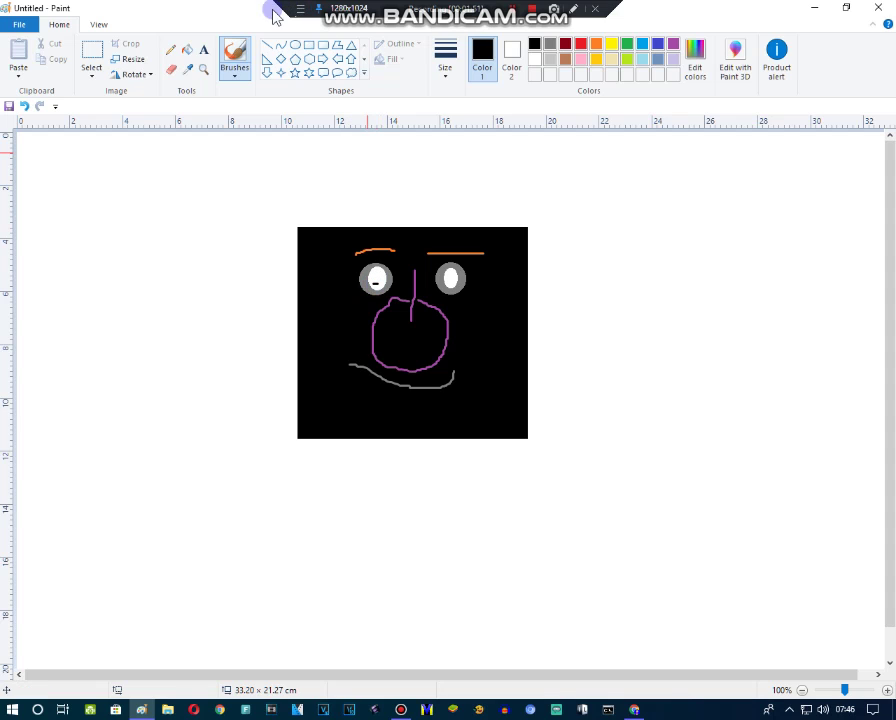
left_click(295, 45)
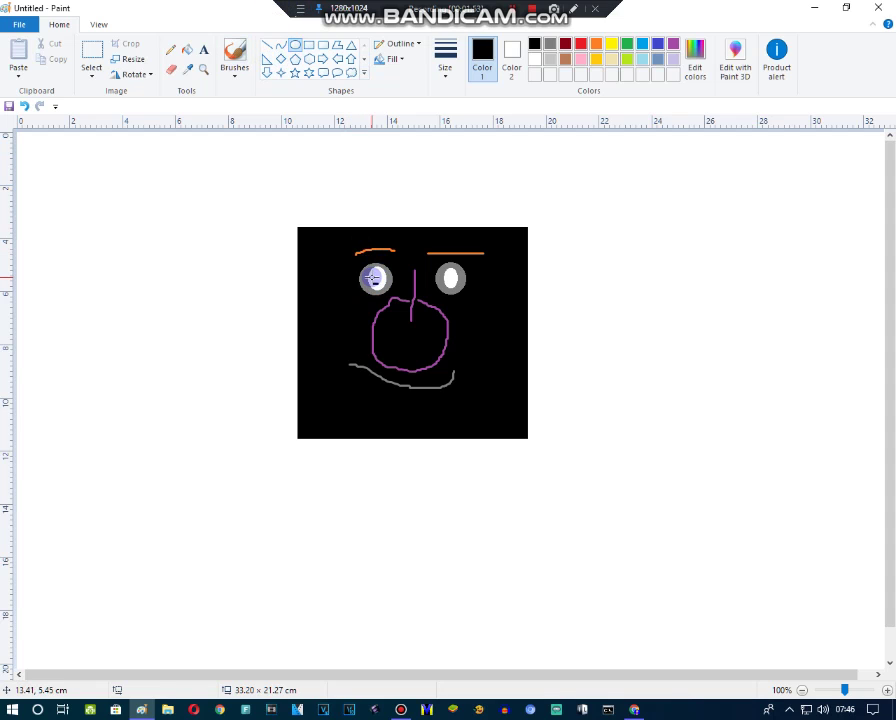
left_click_drag(375, 278, 382, 287)
left_click_drag(443, 280, 453, 283)
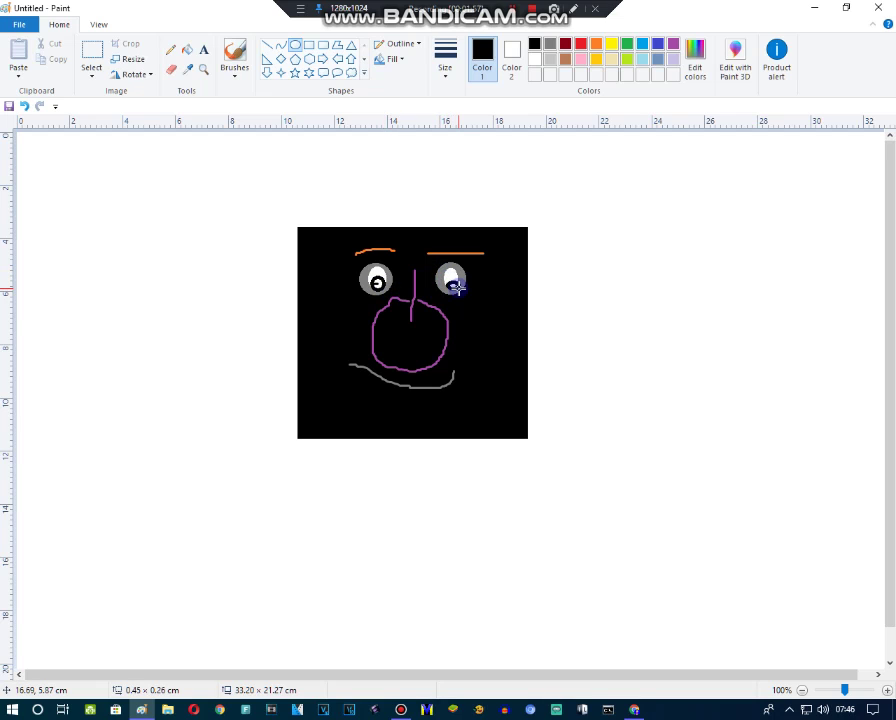
left_click(550, 286)
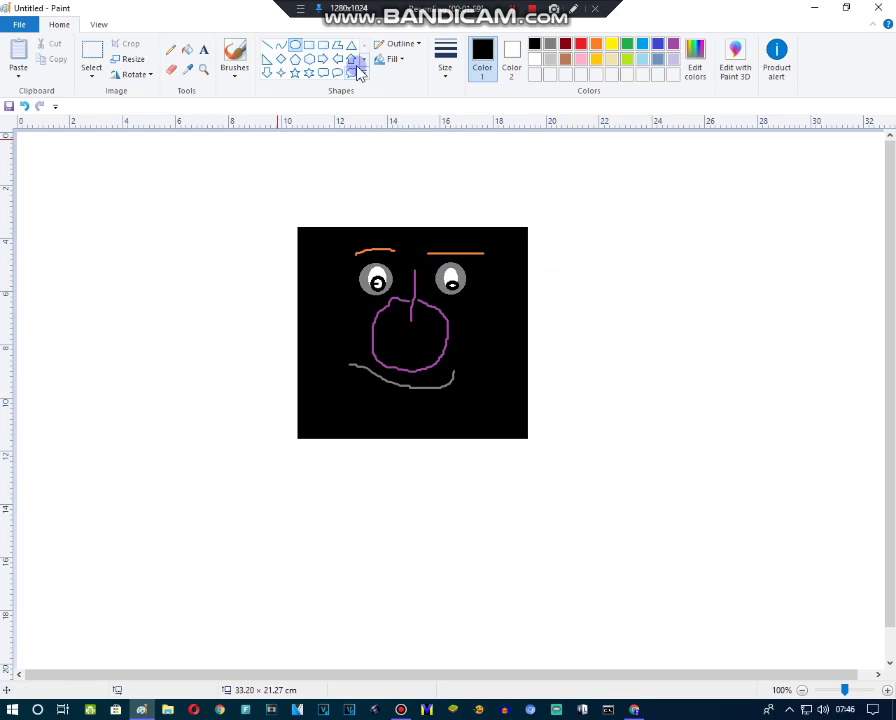
Step: Try to fill both pupil outlines with black
left_click(187, 49)
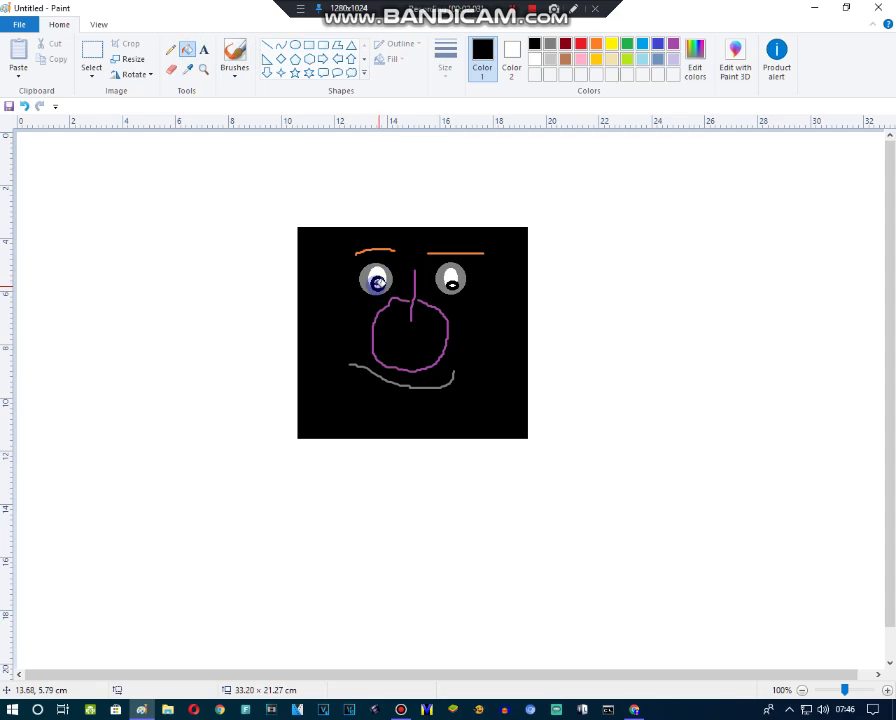
left_click(455, 288)
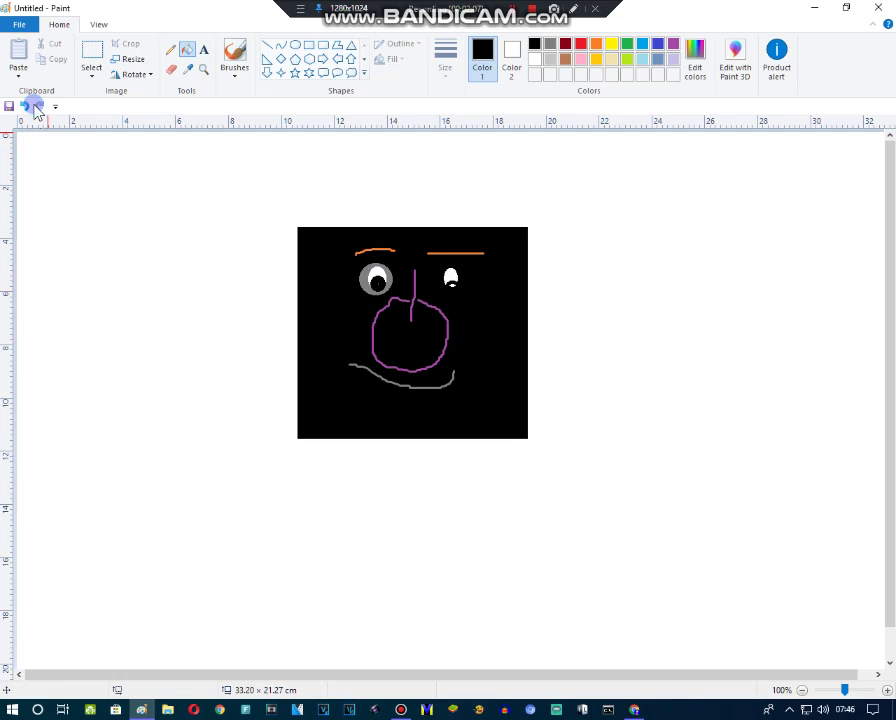
left_click(887, 691)
left_click(887, 691)
left_click_drag(276, 678, 512, 678)
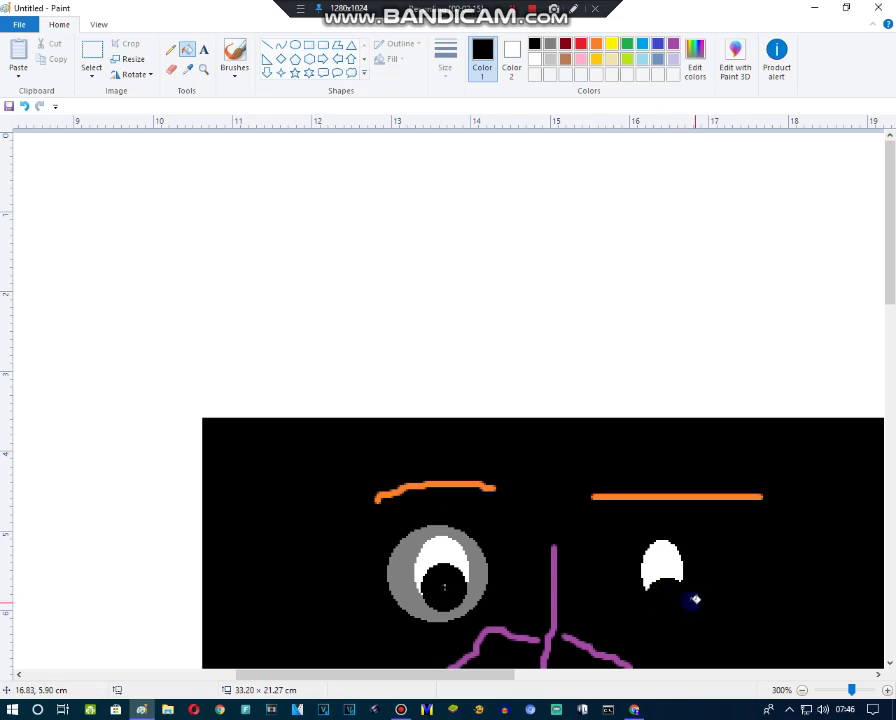
left_click(803, 691)
left_click(804, 690)
left_click(804, 690)
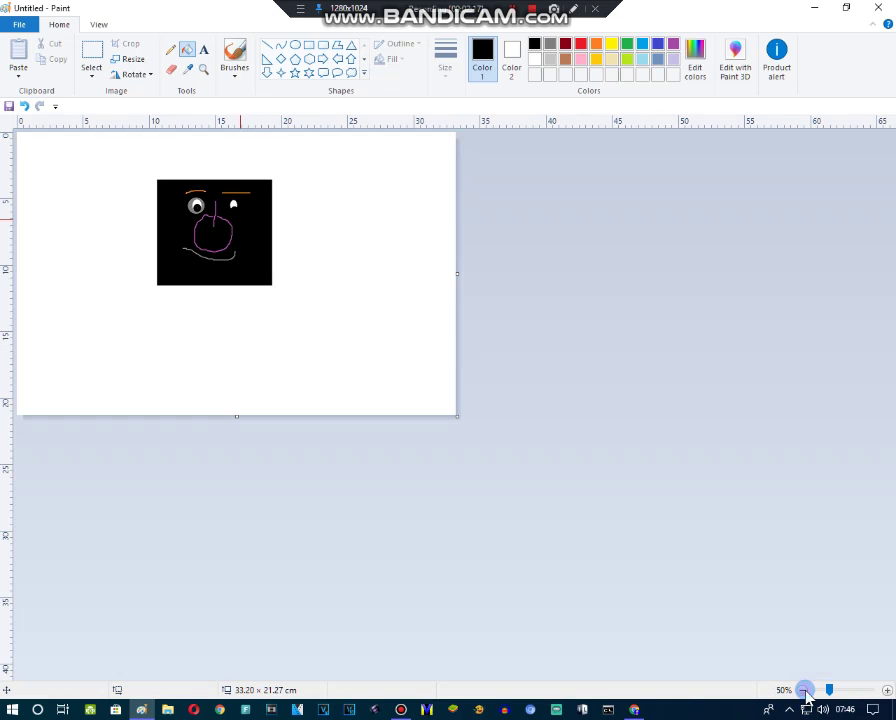
left_click(887, 690)
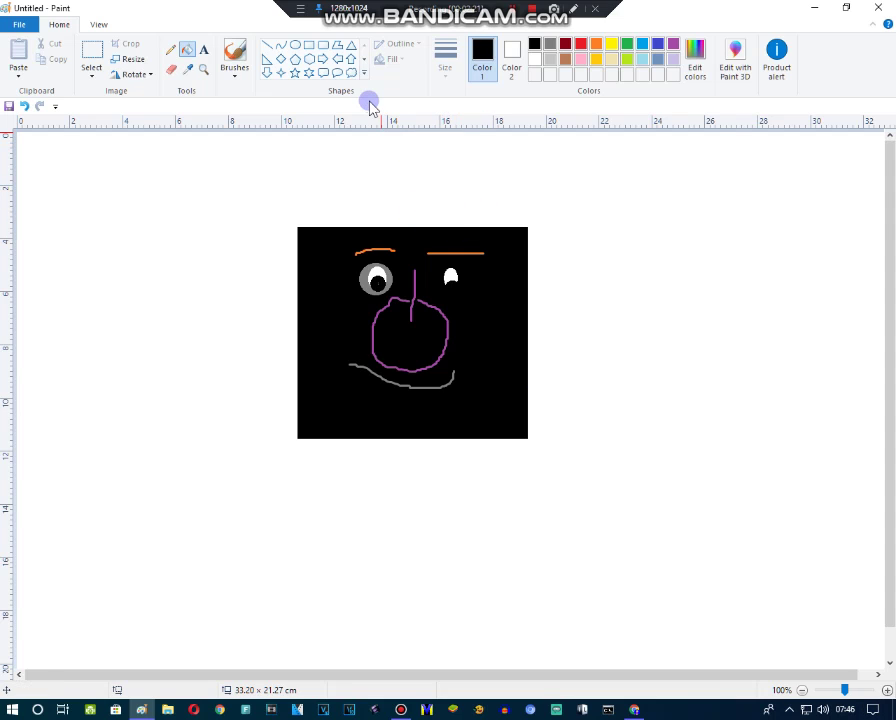
Step: Undo back to the empty right white oval, redraw its pupil as a black oval about 0.40 × 0.42 cm, and fill both pupils black
left_click(26, 106)
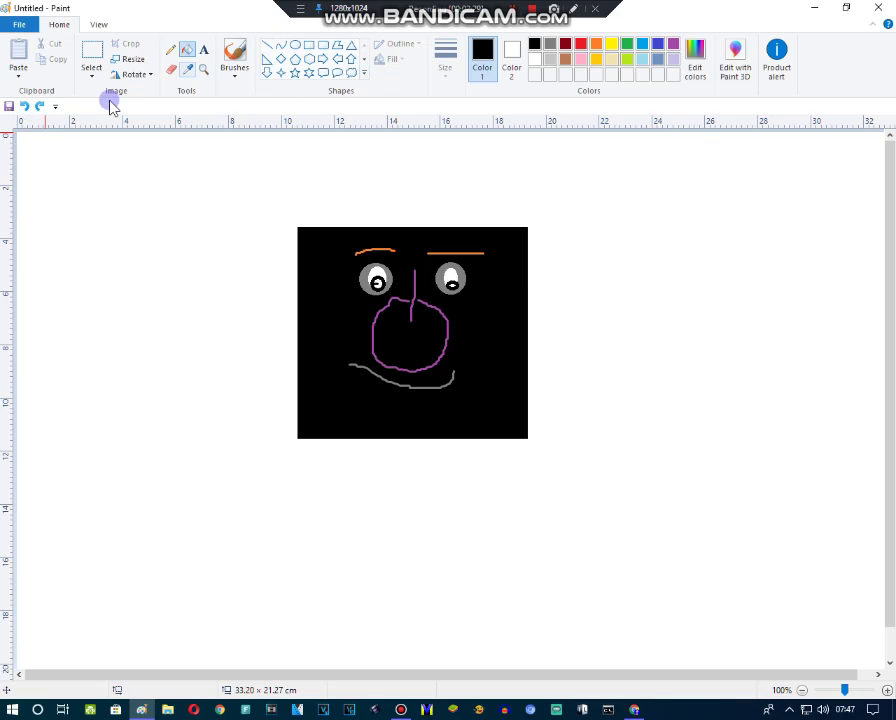
left_click(295, 45)
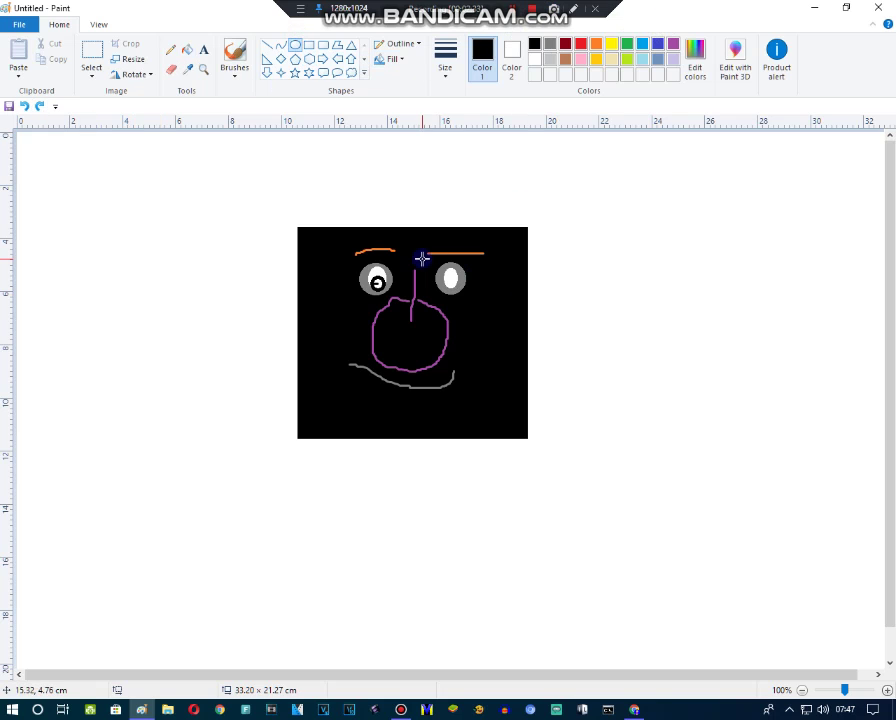
left_click(449, 278)
left_click_drag(449, 278, 454, 286)
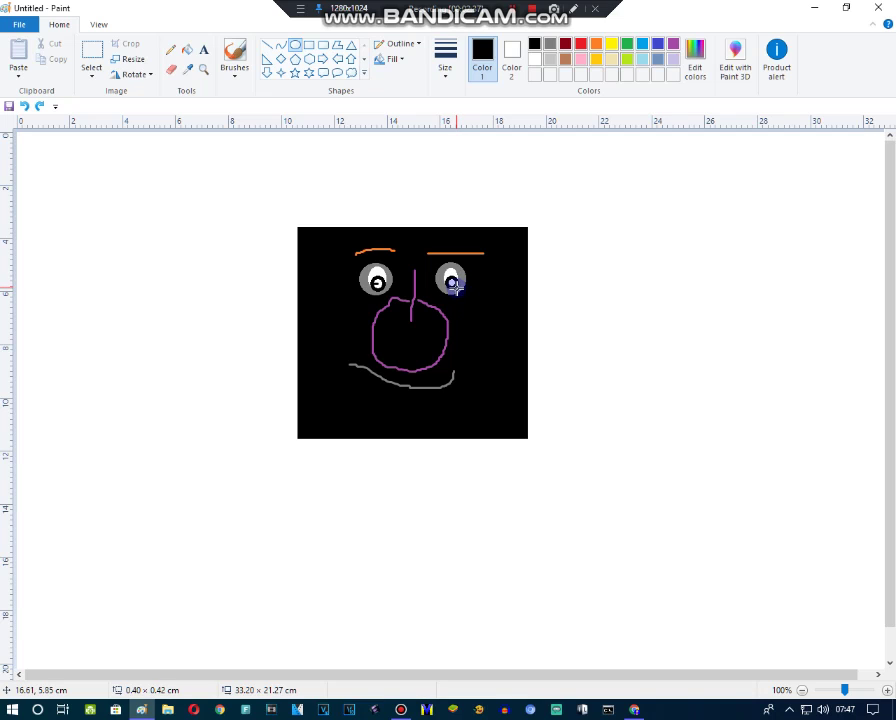
left_click(546, 358)
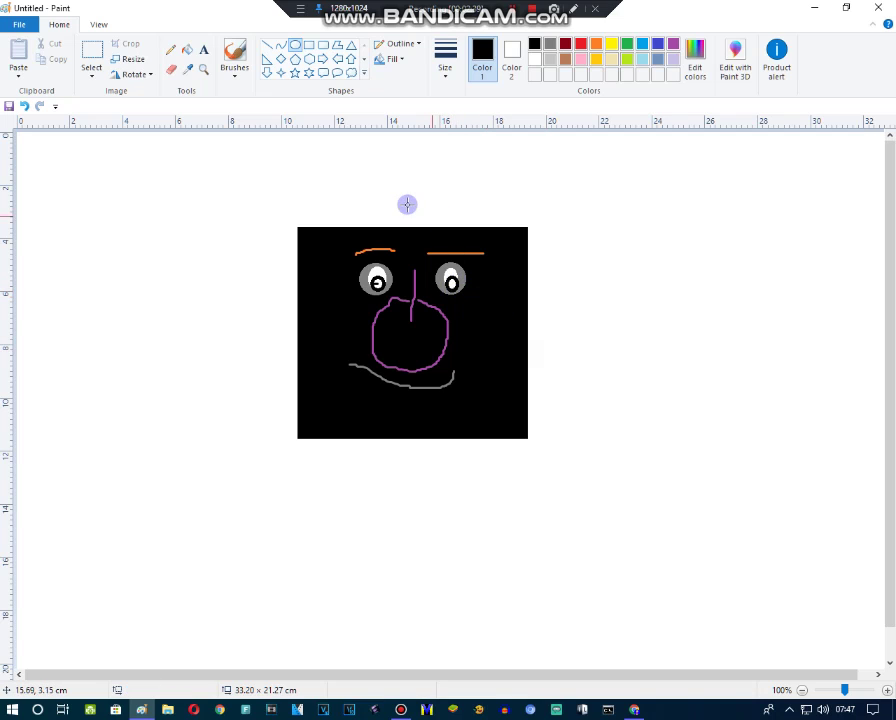
left_click(187, 49)
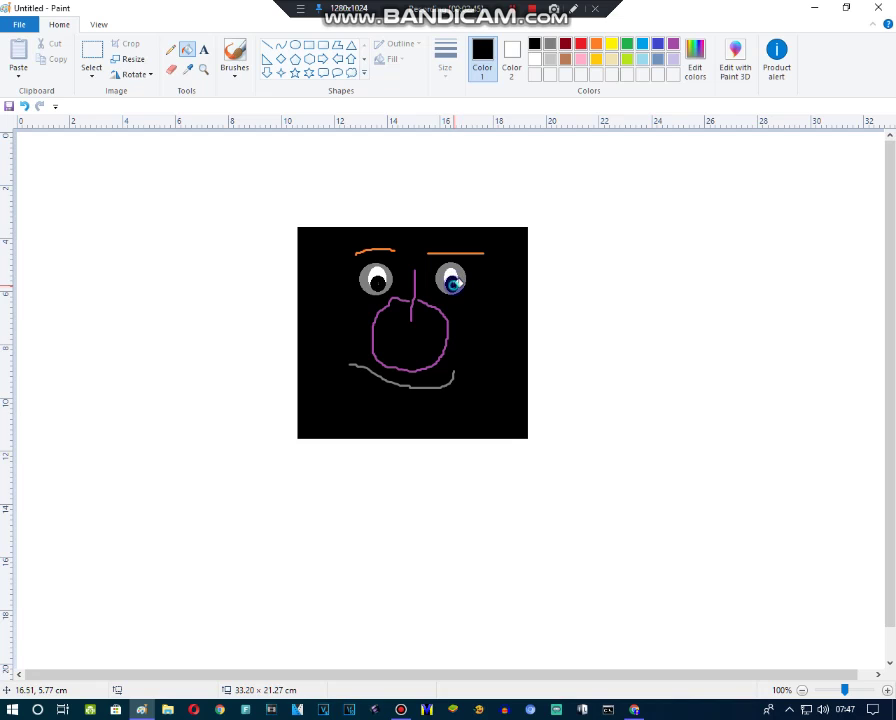
left_click(234, 66)
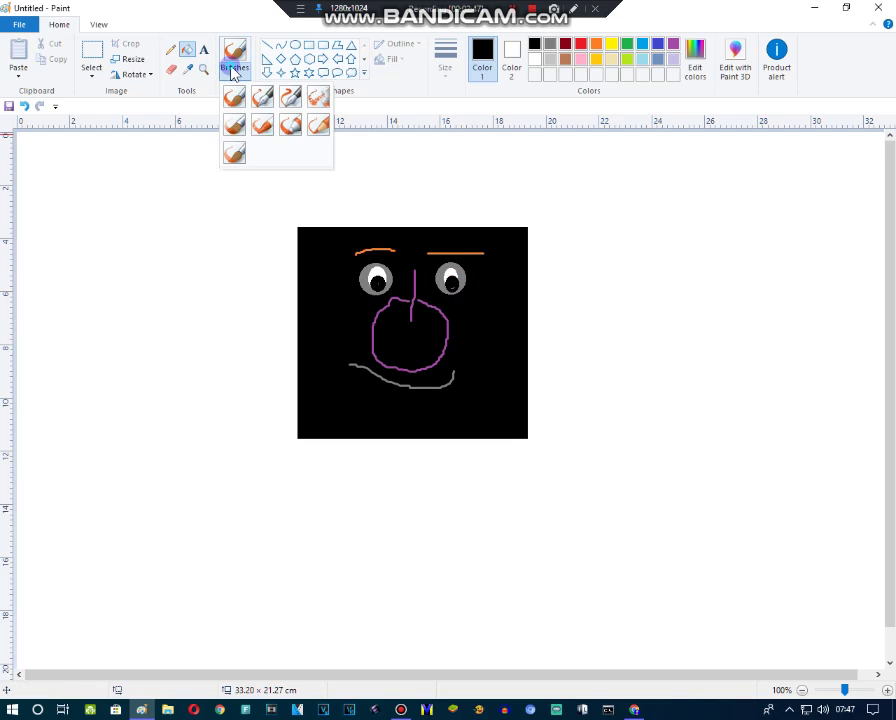
left_click(234, 56)
left_click(510, 58)
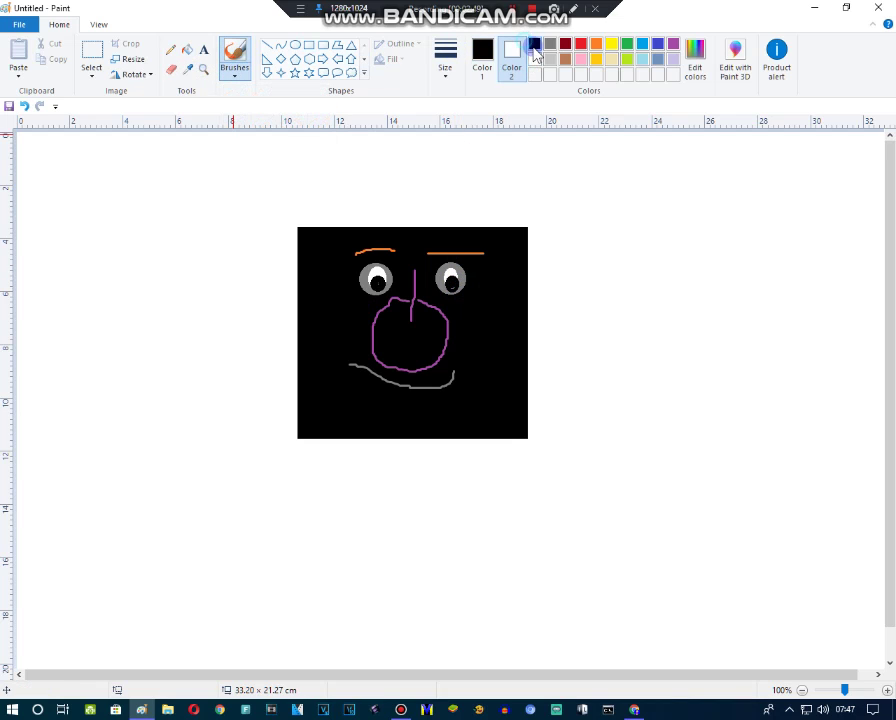
left_click(535, 44)
left_click(482, 58)
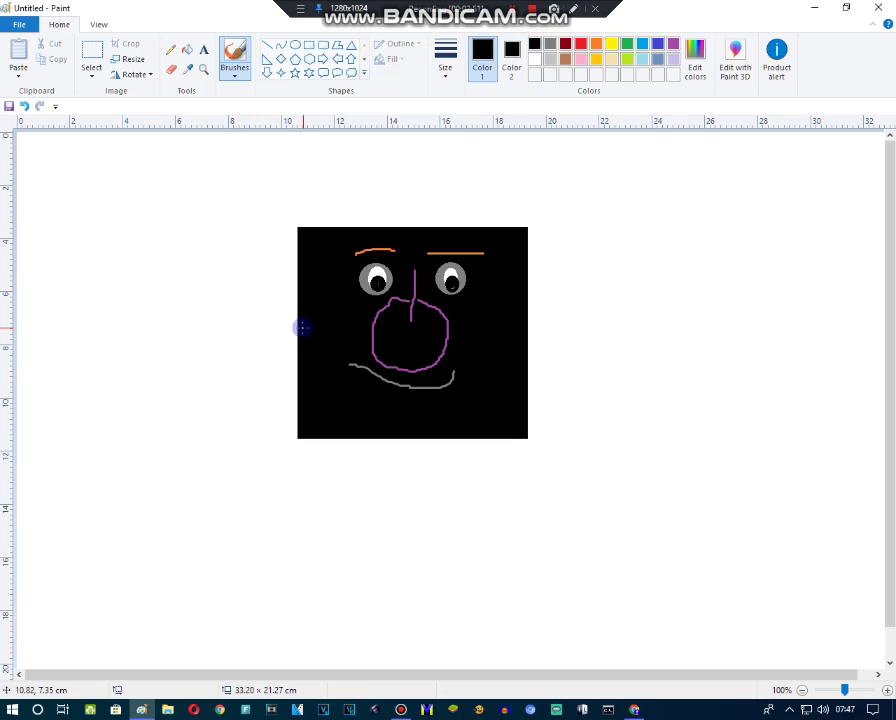
mouse_move(302, 323)
left_mouse_down()
mouse_move(278, 324)
mouse_move(212, 359)
left_mouse_up()
left_click(28, 105)
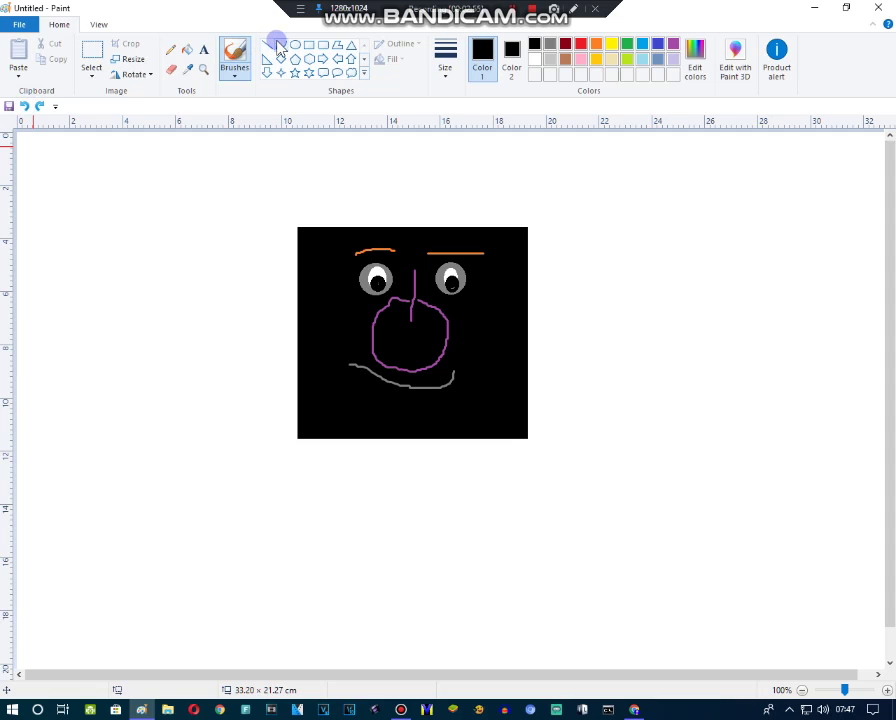
Step: Draw a straight black arm sloping down and outward from each side of the black rectangle, the right one about 4.18 × 2.38 cm
left_click(268, 46)
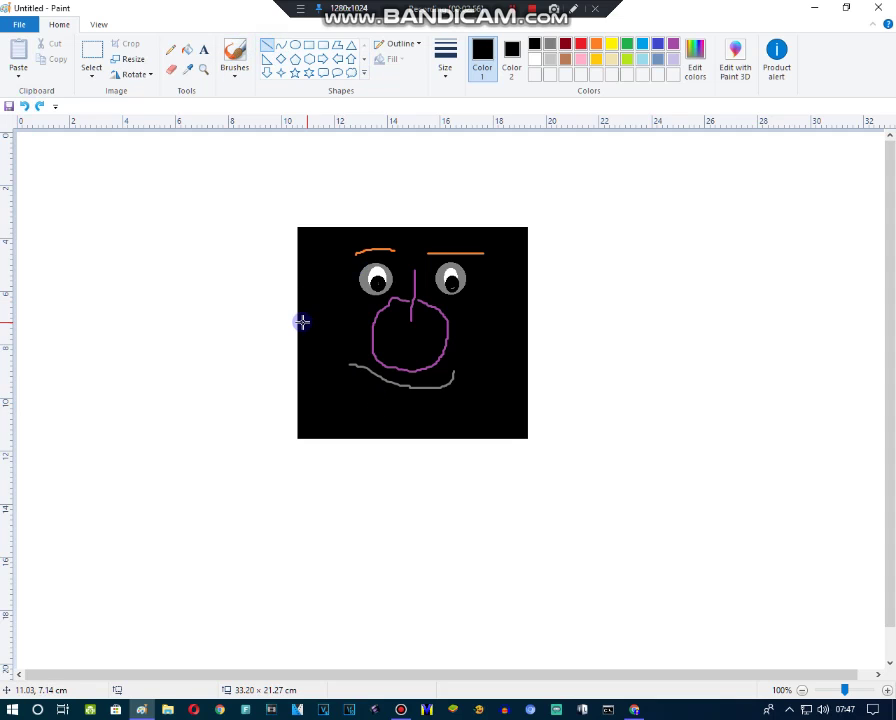
left_click_drag(300, 322, 221, 373)
left_click_drag(529, 321, 616, 380)
left_click_drag(527, 321, 506, 318)
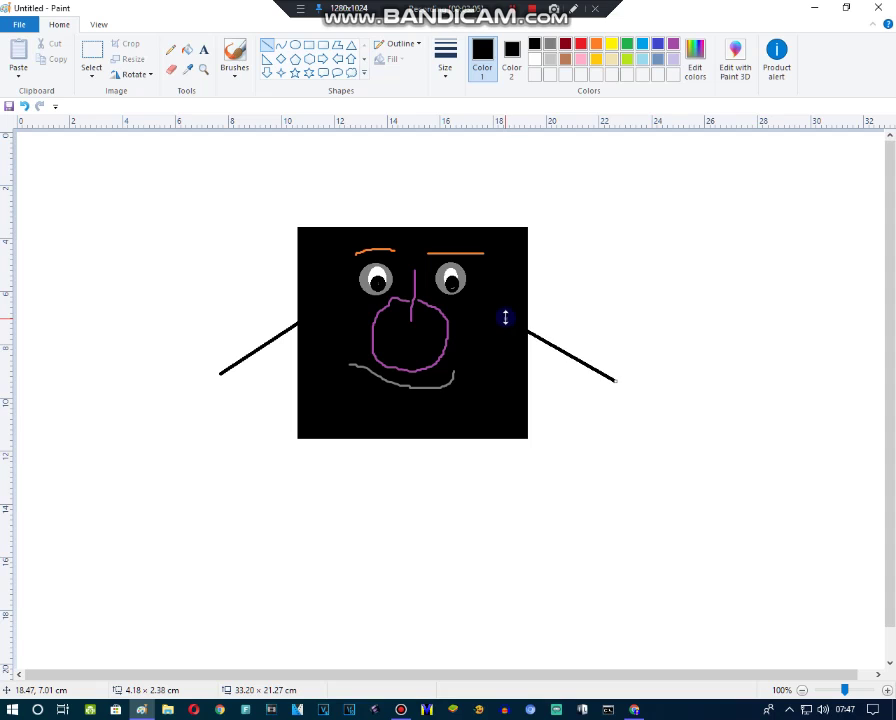
left_click(544, 456)
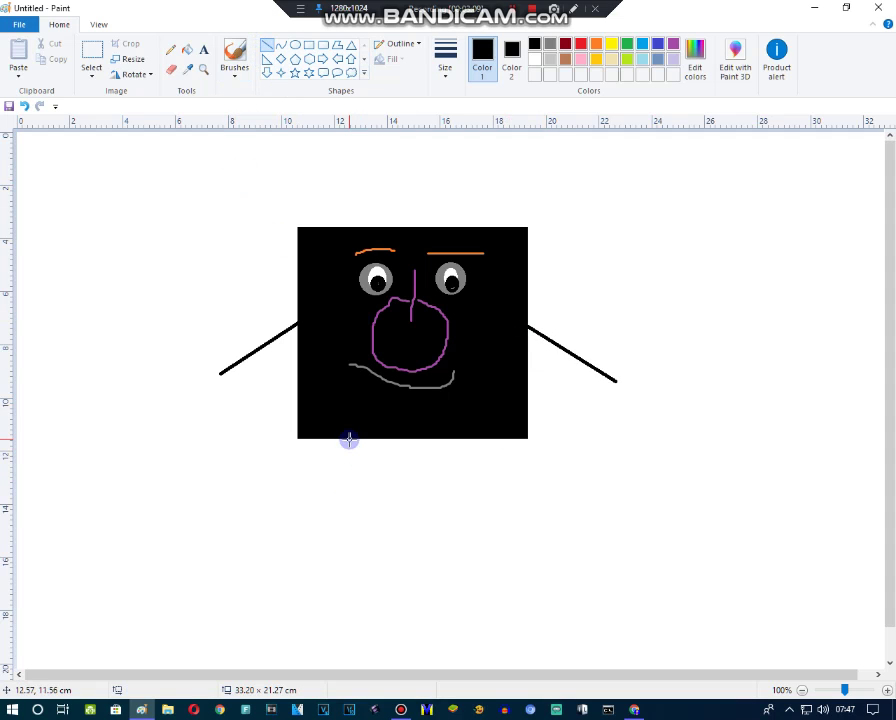
Step: Draw two vertical straight black legs below the rectangle, the left about 6.03 cm and the right about 6.06 cm long
left_click_drag(349, 440, 348, 577)
left_click_drag(349, 444, 348, 416)
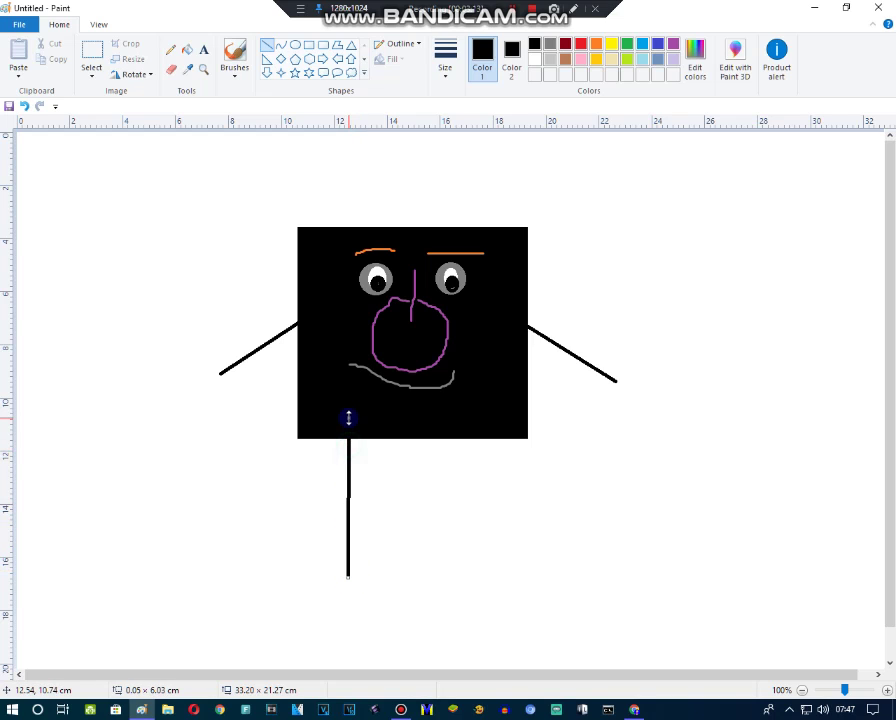
left_click_drag(447, 420, 448, 580)
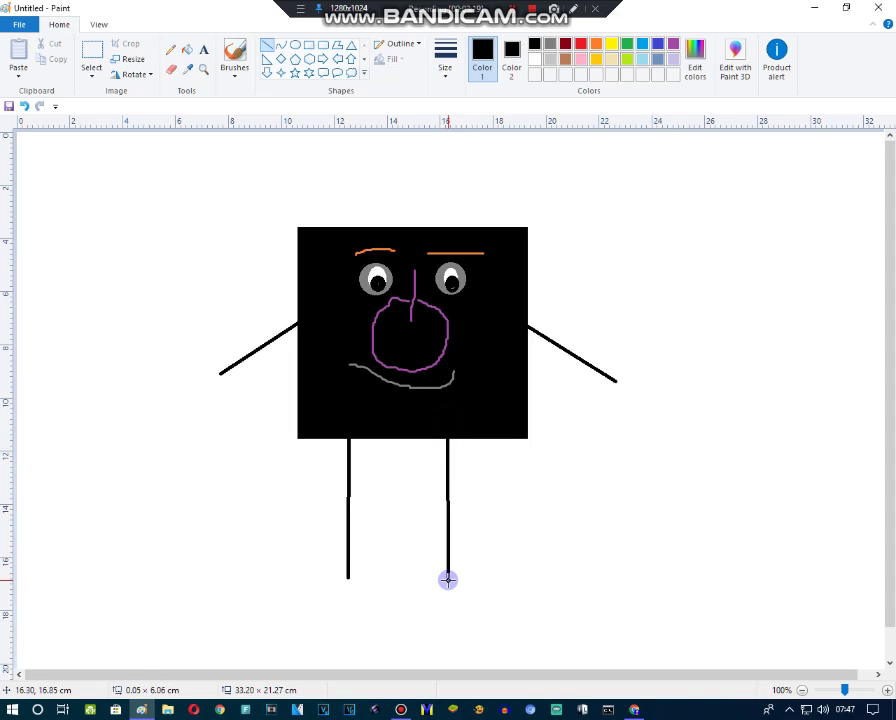
left_click(488, 573)
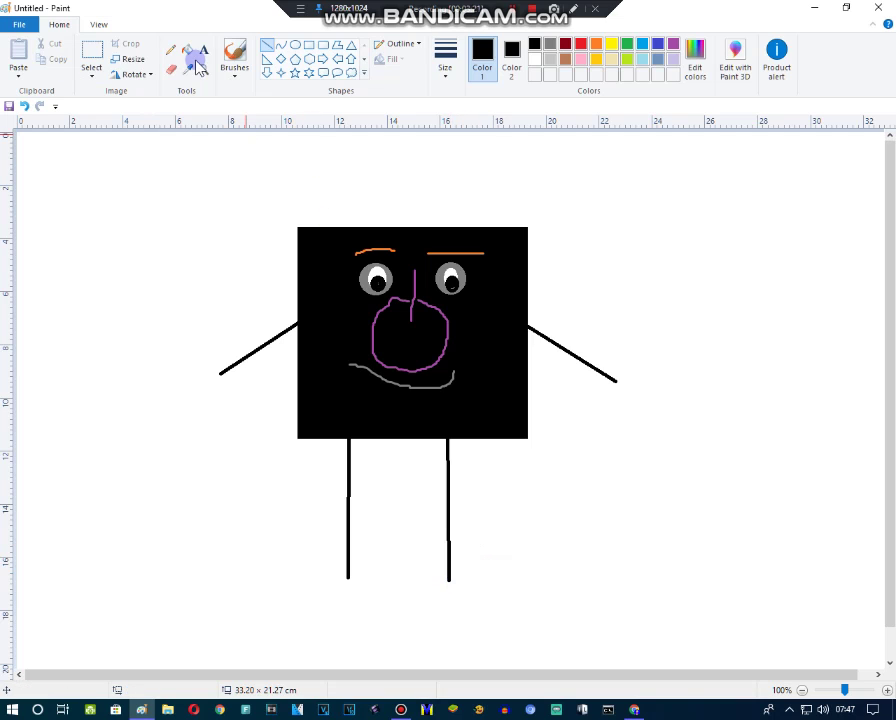
Step: Draw an oval foot at the end of each leg, the left one about 2.22 × 1.53 cm, and fill both feet with black
left_click(271, 46)
left_click(294, 44)
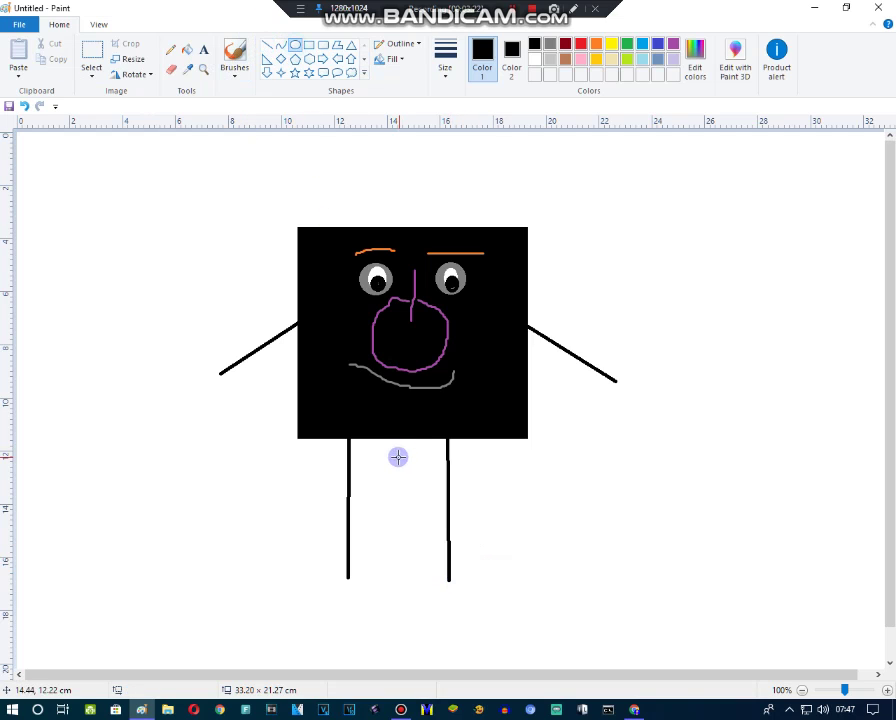
left_click_drag(344, 536, 389, 583)
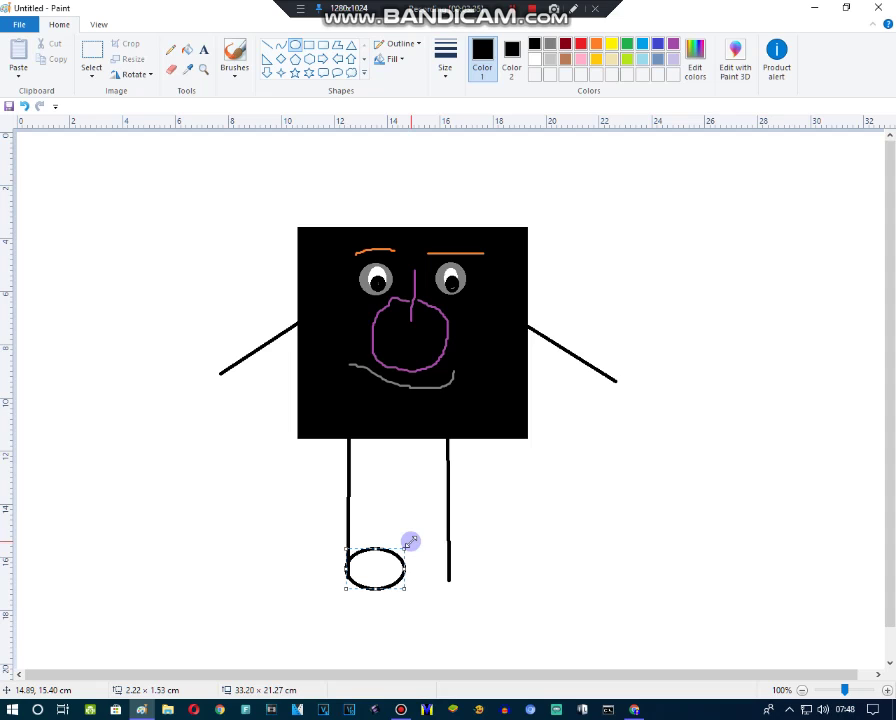
left_click(412, 628)
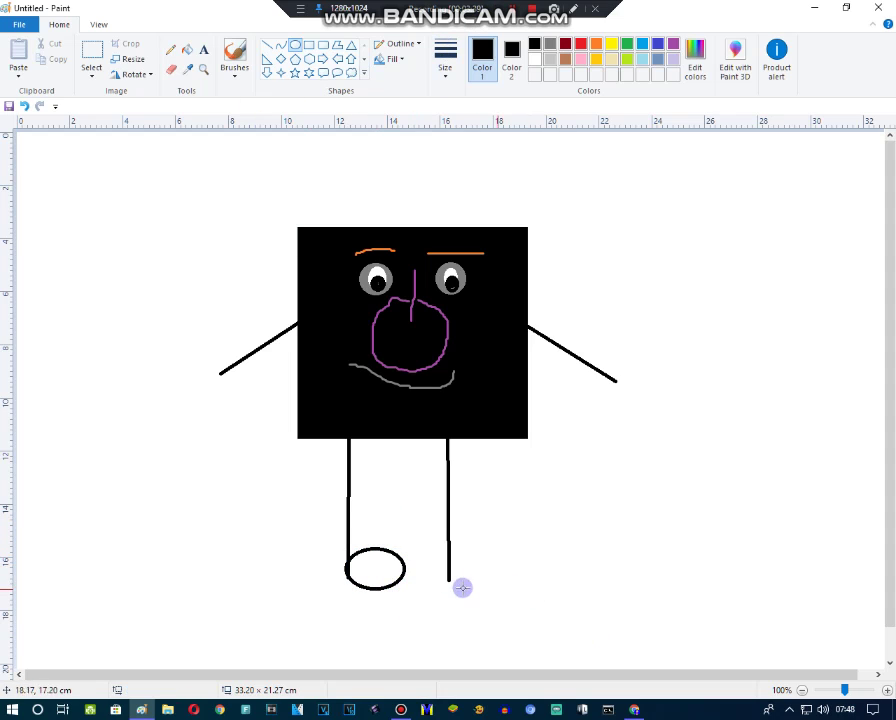
left_click_drag(449, 553, 494, 591)
left_click(187, 49)
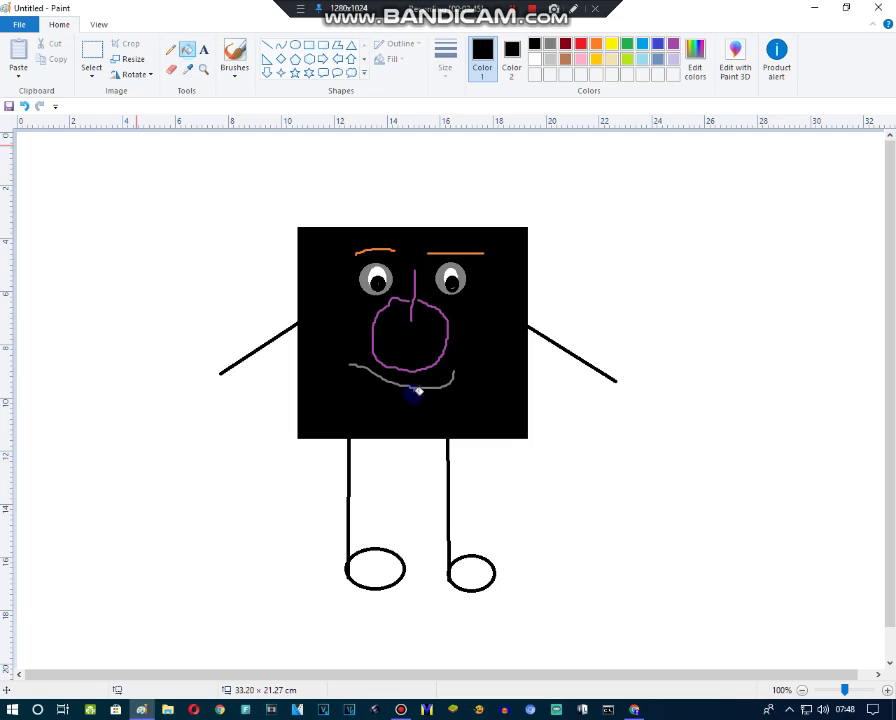
left_click(374, 566)
left_click(478, 567)
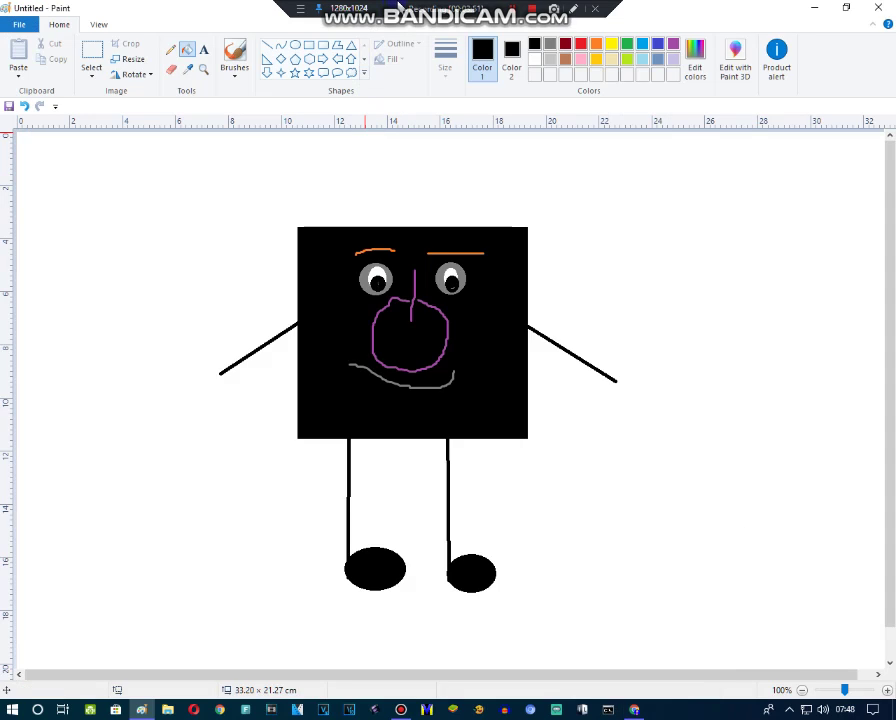
Step: Brush an orange curved outline against the rectangle's left edge beside the nose and fill the enclosed cheek area with orange
left_click(594, 47)
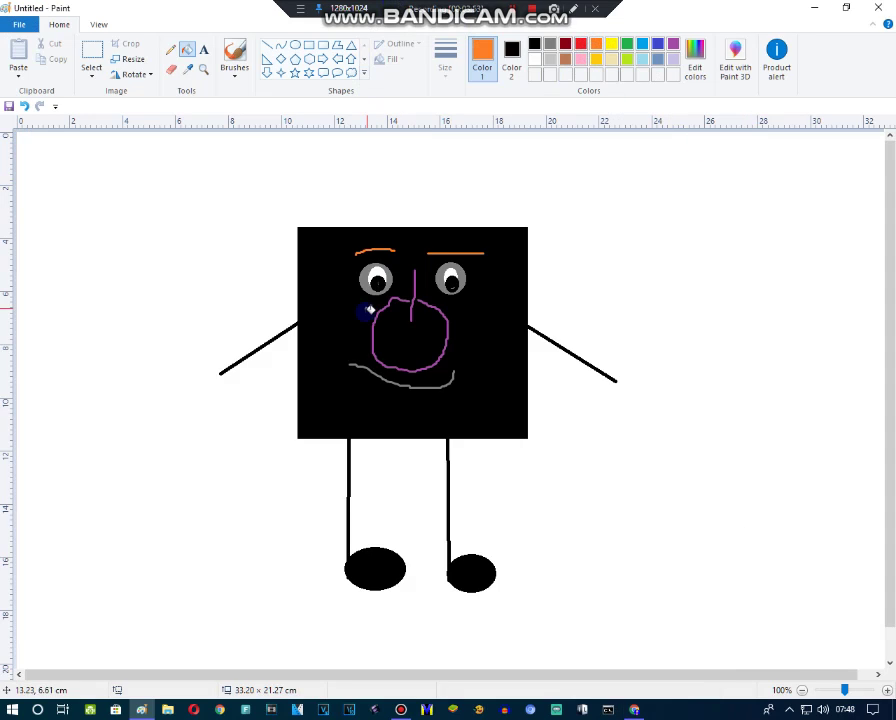
left_click(295, 45)
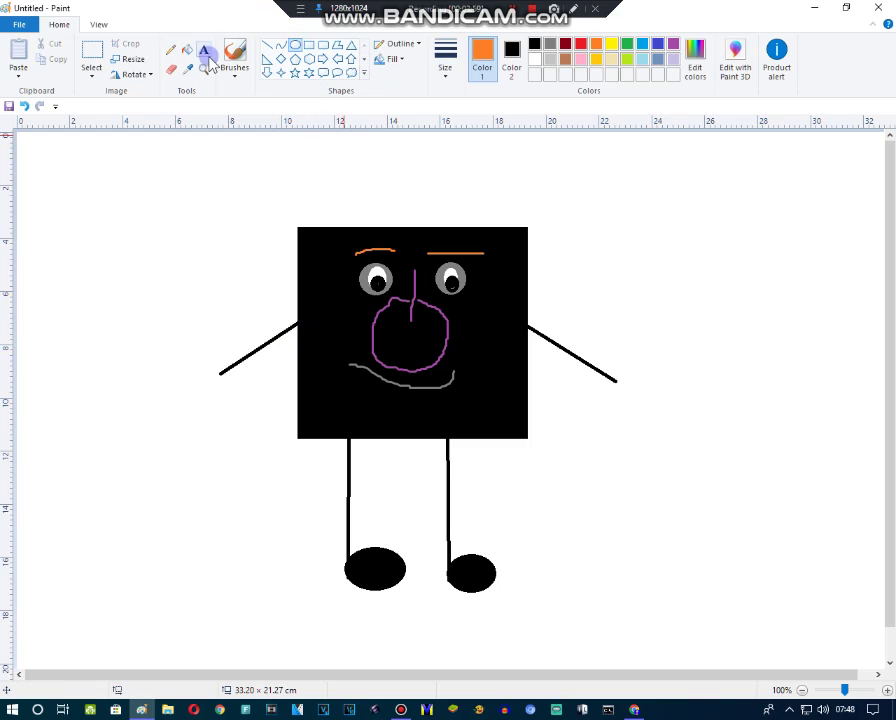
left_click(234, 56)
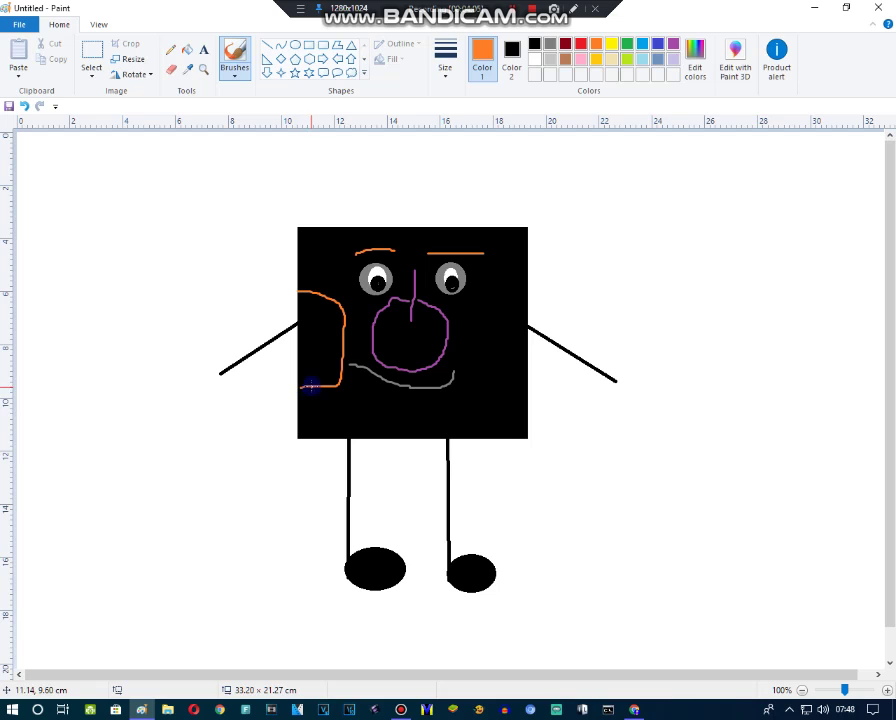
left_click(187, 49)
left_click(320, 331)
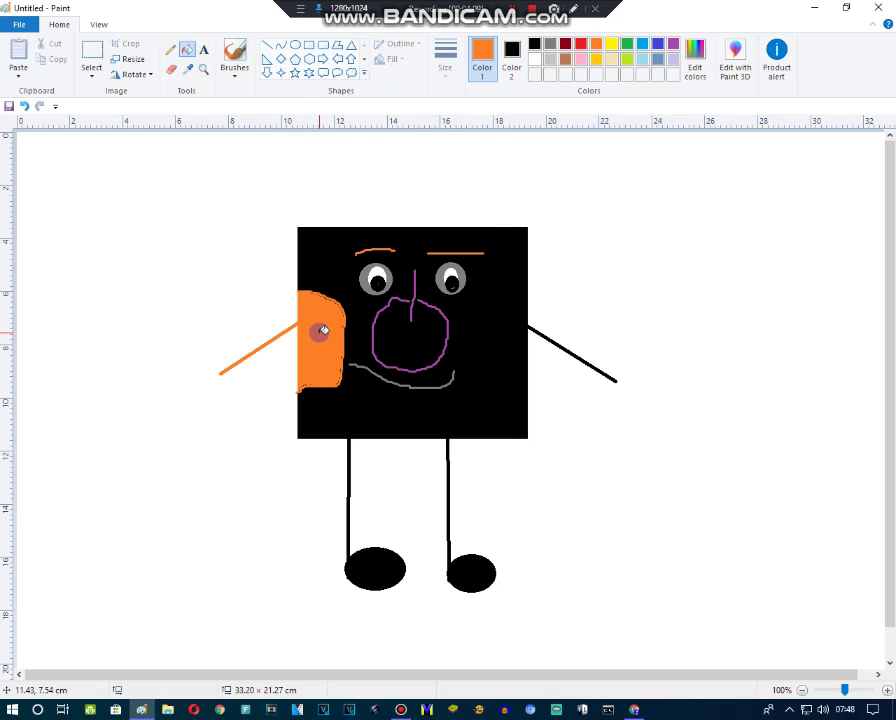
Step: Redraw the left arm as a straight black line over the orange one
left_click(267, 45)
left_click(534, 44)
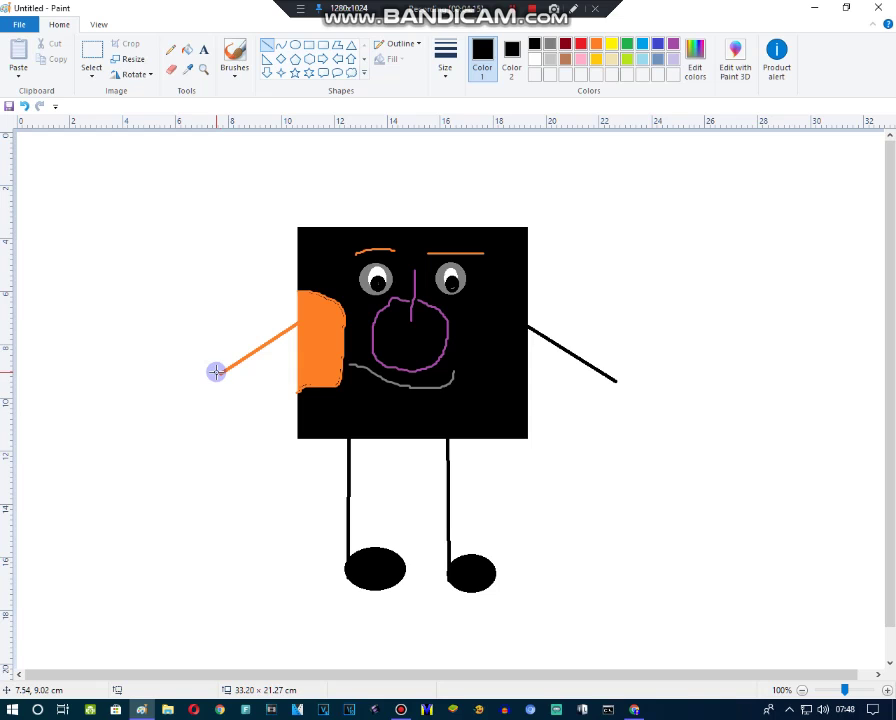
left_click_drag(219, 372, 297, 322)
left_click(210, 434)
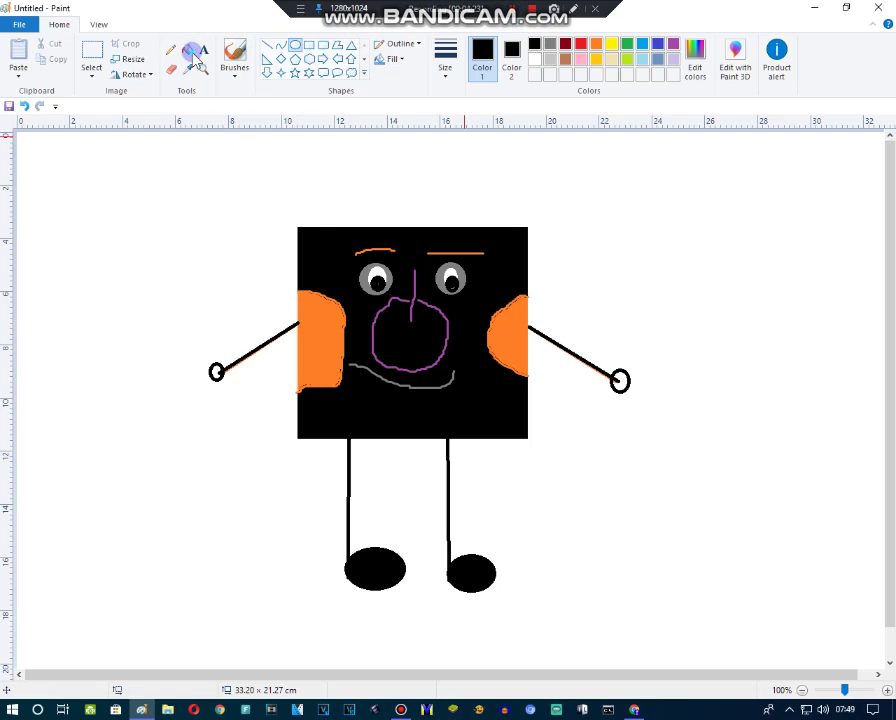
Step: Fill the round hands at the ends of both arms with black and undo the accidental black fill of the background
left_click(190, 54)
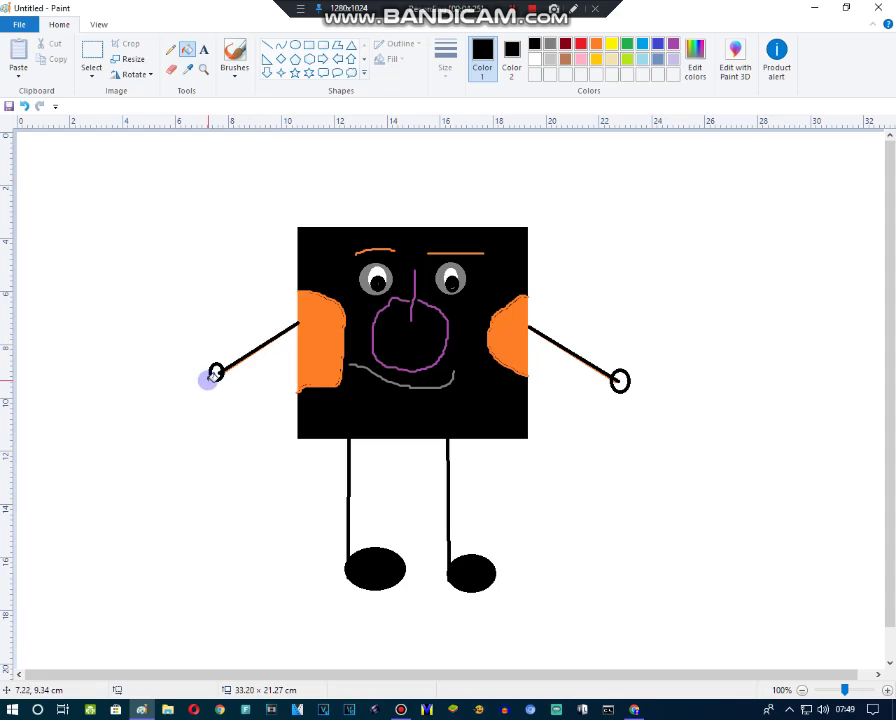
left_click(216, 372)
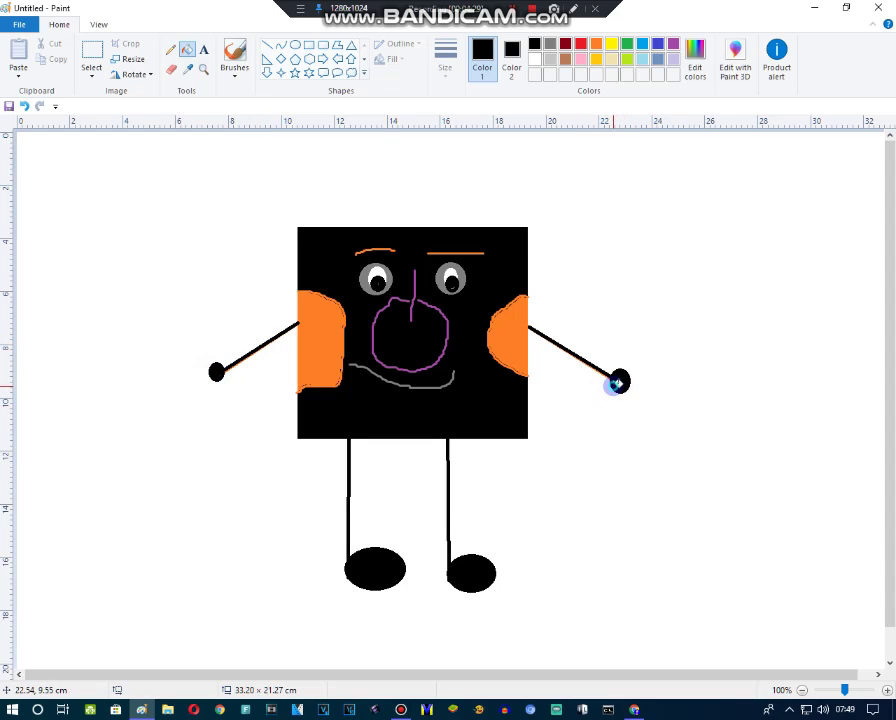
left_click(618, 386)
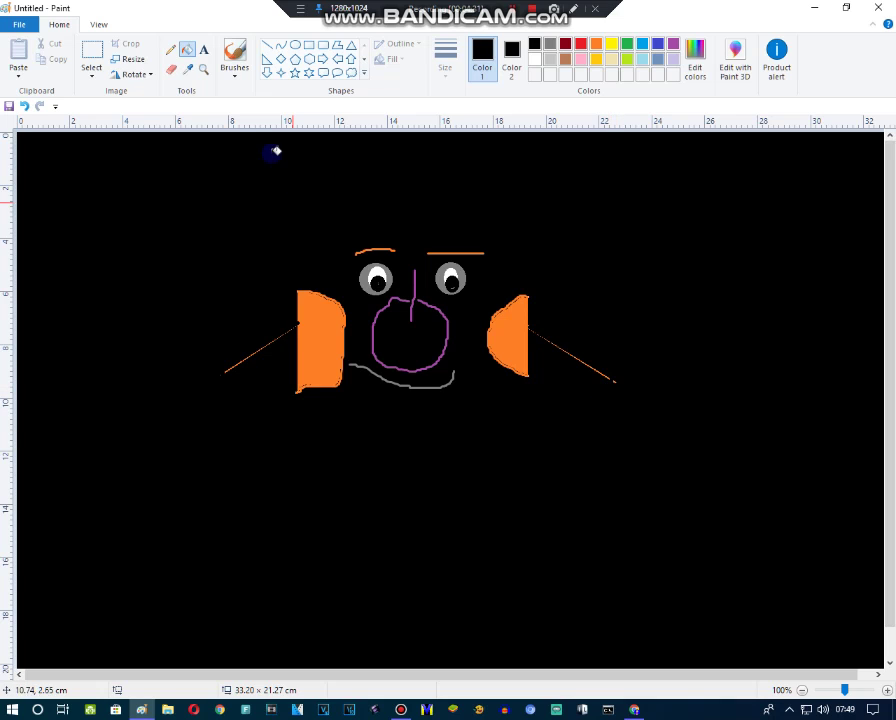
left_click(25, 106)
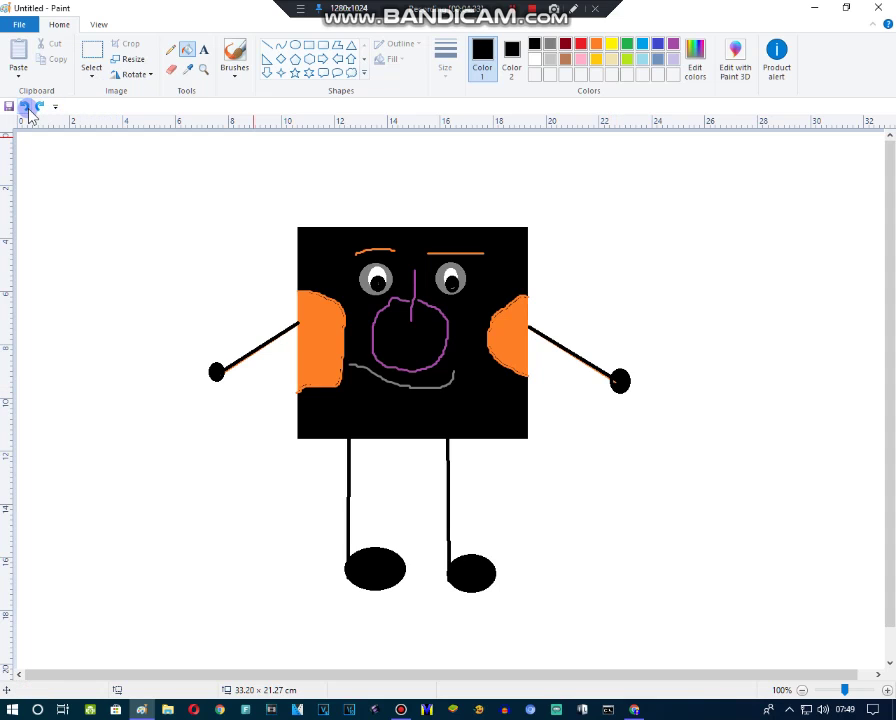
Step: Circle the whole figure with an orange freehand annotation in the recorder's screen-drawing overlay and close the overlay
left_click(573, 9)
left_click(883, 213)
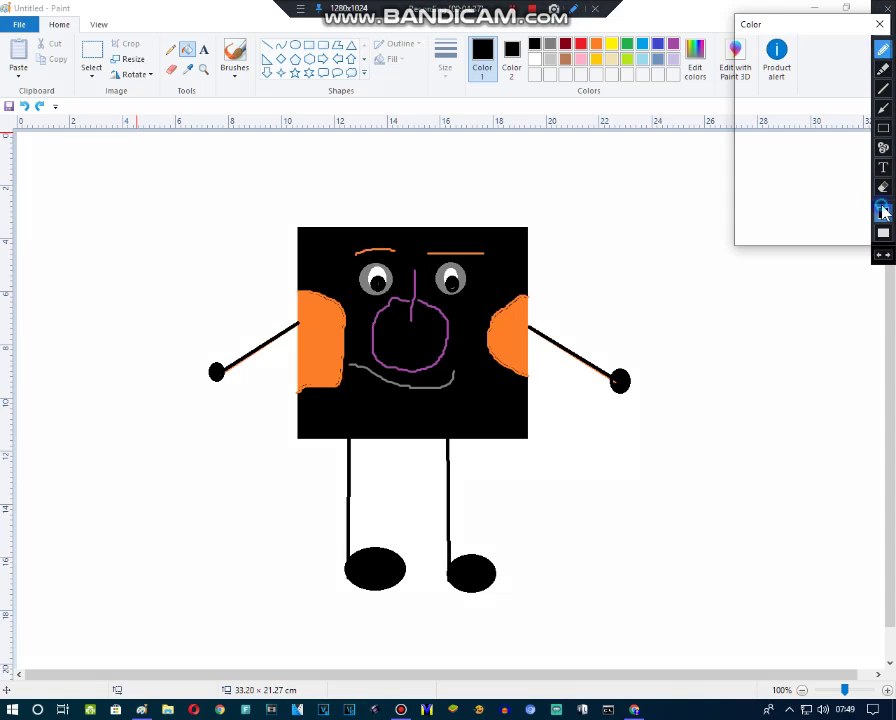
left_click(766, 105)
left_click(756, 233)
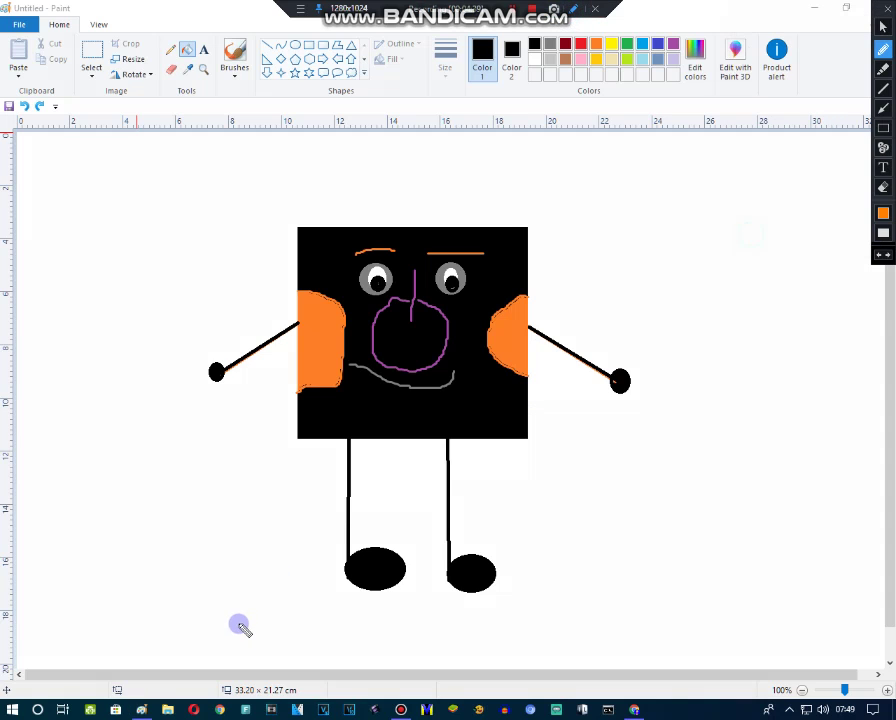
mouse_move(191, 598)
left_mouse_down()
mouse_move(169, 462)
mouse_move(164, 303)
mouse_move(229, 226)
mouse_move(274, 207)
mouse_move(461, 176)
mouse_move(506, 184)
mouse_move(637, 262)
mouse_move(684, 438)
mouse_move(664, 532)
mouse_move(500, 596)
mouse_move(270, 625)
mouse_move(57, 616)
mouse_move(266, 557)
mouse_move(240, 572)
left_mouse_up()
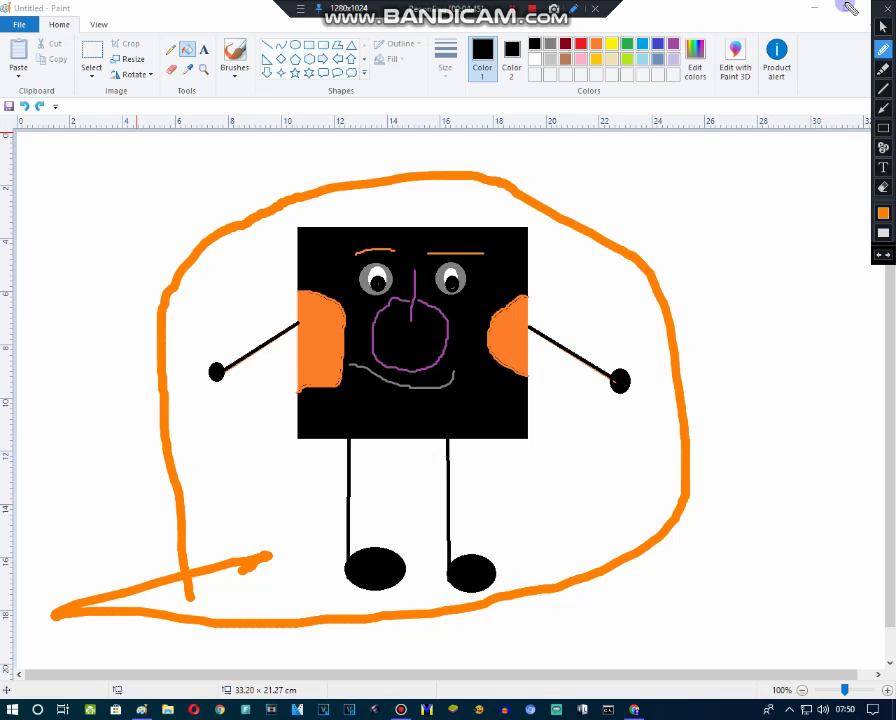
left_click(882, 48)
left_click(886, 16)
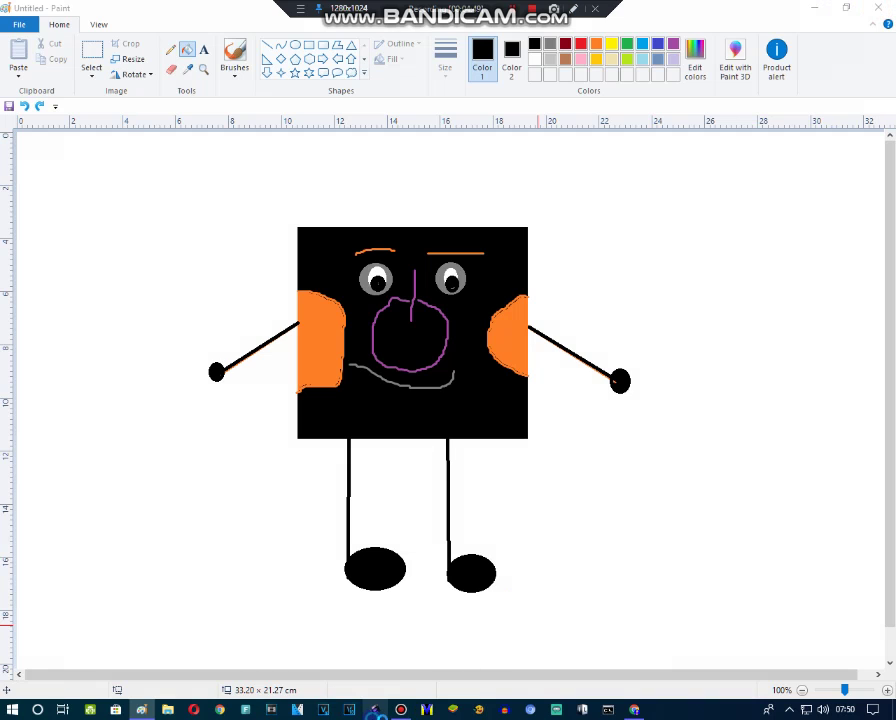